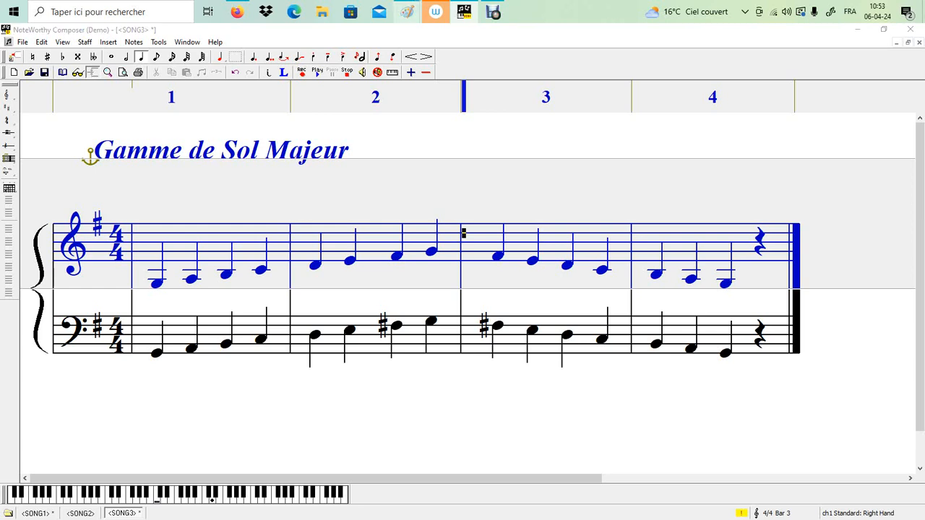
# Switch to Paint, cancel its save prompt and erase the whole visible drawing from the canvas
pyautogui.moveTo(408, 12)
pyautogui.click(617, 32)
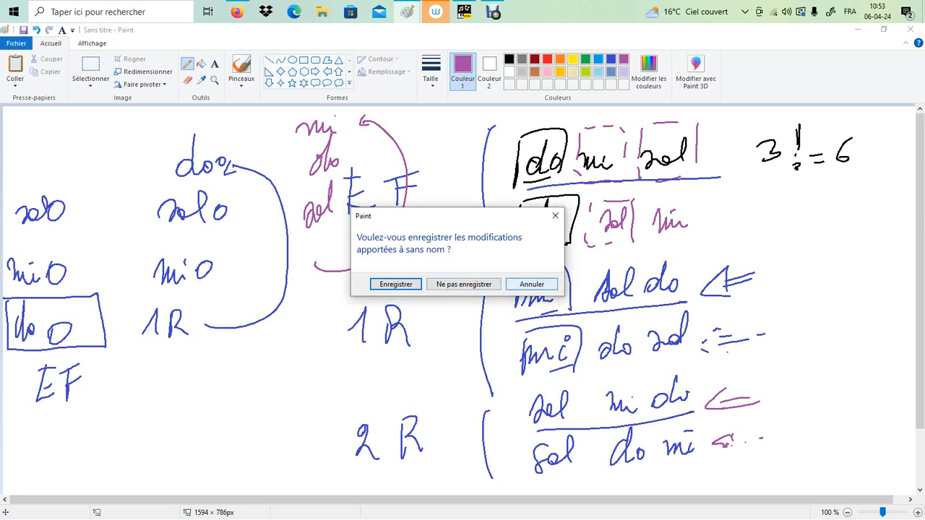
pyautogui.click(532, 284)
pyautogui.click(90, 69)
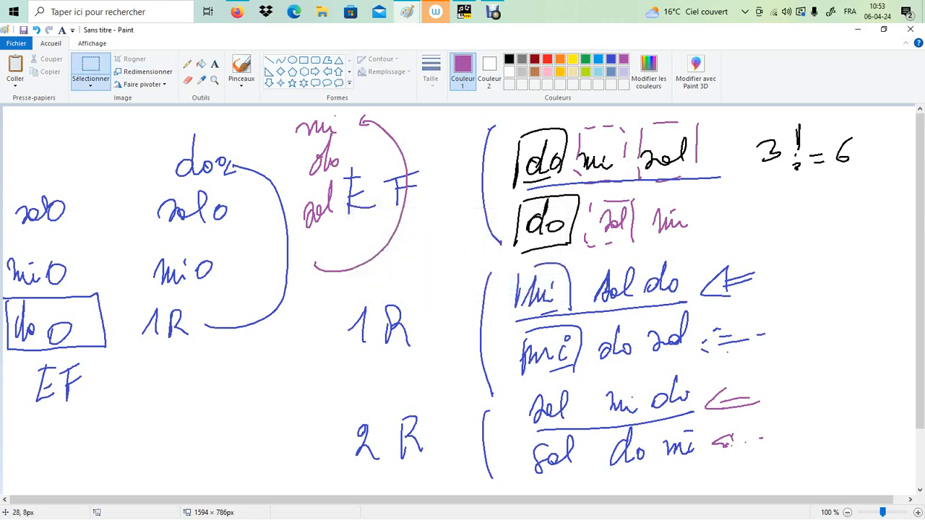
pyautogui.moveTo(6, 111); pyautogui.dragTo(924, 519)
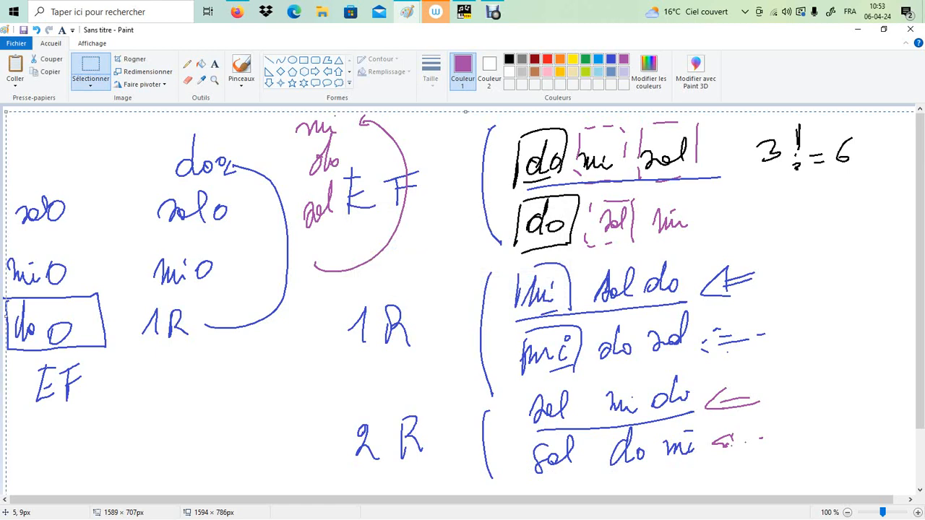
pyautogui.press('Delete')
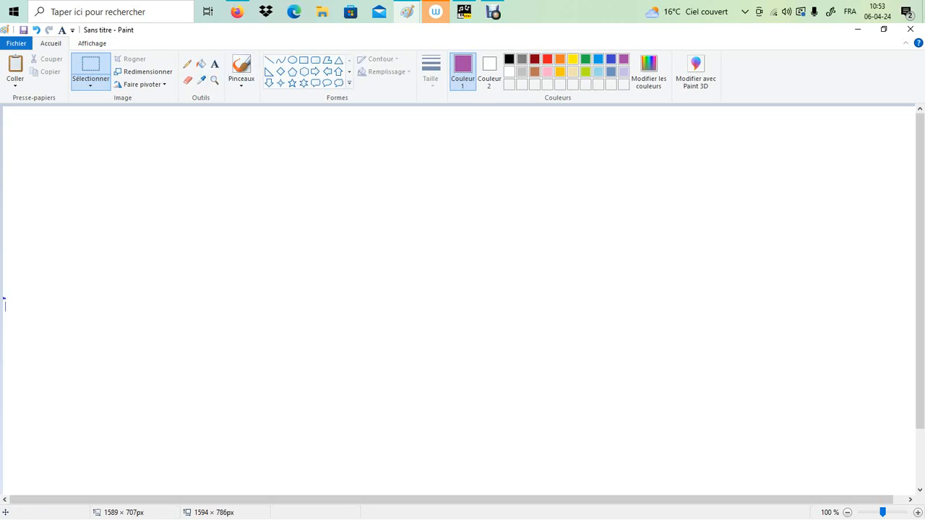
# Draw three purple boxes side by side near the canvas's upper edge and write 3 in the first box
pyautogui.click(187, 64)
pyautogui.moveTo(112, 152); pyautogui.dragTo(255, 143)
pyautogui.moveTo(112, 151)
pyautogui.mouseDown()
pyautogui.moveTo(119, 206)
pyautogui.moveTo(146, 149)
pyautogui.moveTo(178, 191)
pyautogui.moveTo(201, 186)
pyautogui.mouseUp()
pyautogui.moveTo(203, 148)
pyautogui.mouseDown()
pyautogui.moveTo(203, 194)
pyautogui.moveTo(226, 188)
pyautogui.mouseUp()
pyautogui.moveTo(227, 188); pyautogui.dragTo(253, 184)
pyautogui.moveTo(254, 145); pyautogui.dragTo(254, 194)
pyautogui.moveTo(117, 165); pyautogui.dragTo(120, 185)
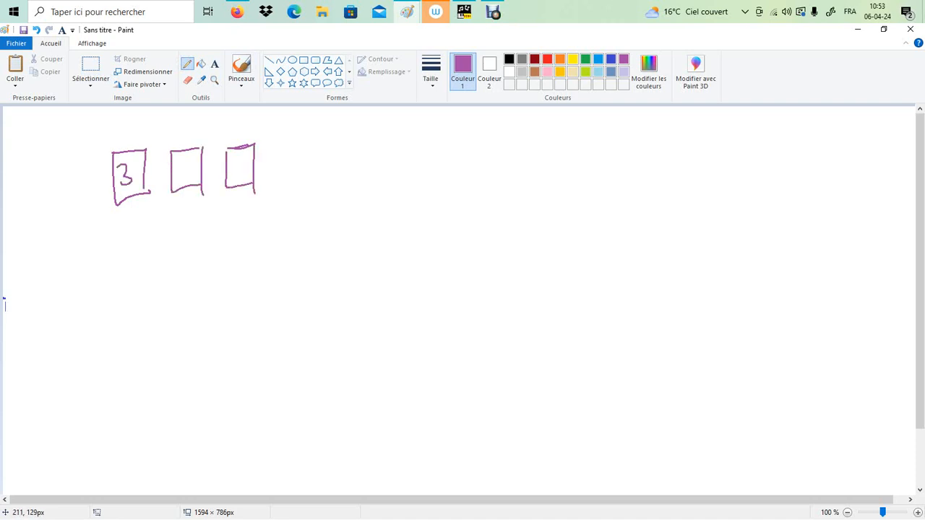
# Add down arrows above the first two boxes and write 2 in the second and 1 in the third
pyautogui.moveTo(130, 114); pyautogui.dragTo(130, 140)
pyautogui.moveTo(124, 133); pyautogui.dragTo(136, 133)
pyautogui.moveTo(180, 165)
pyautogui.mouseDown()
pyautogui.moveTo(187, 160)
pyautogui.moveTo(194, 178)
pyautogui.mouseUp()
pyautogui.moveTo(187, 118); pyautogui.dragTo(192, 134)
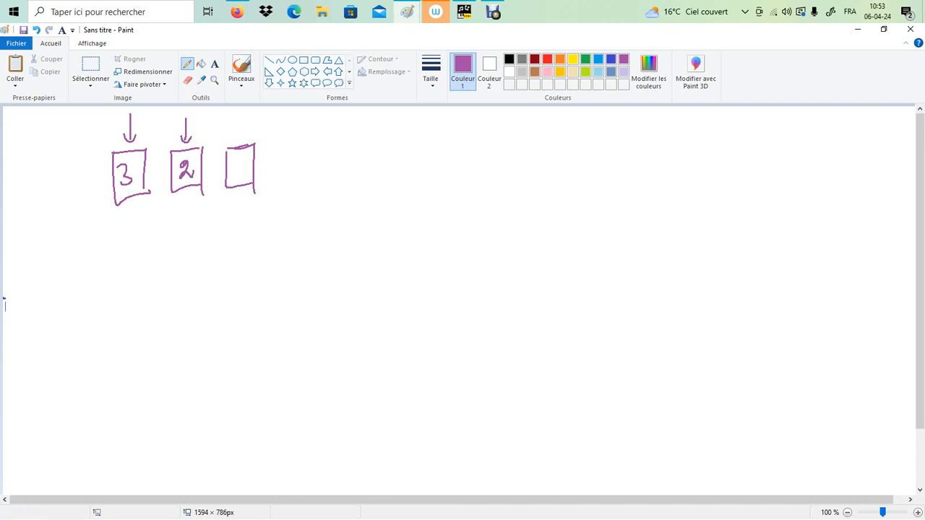
pyautogui.moveTo(233, 164); pyautogui.dragTo(236, 175)
# Write the purple note names Sol, Si and ré, widely spaced, beside the row of numbered boxes
pyautogui.moveTo(391, 152)
pyautogui.mouseDown()
pyautogui.moveTo(368, 183)
pyautogui.moveTo(410, 178)
pyautogui.mouseUp()
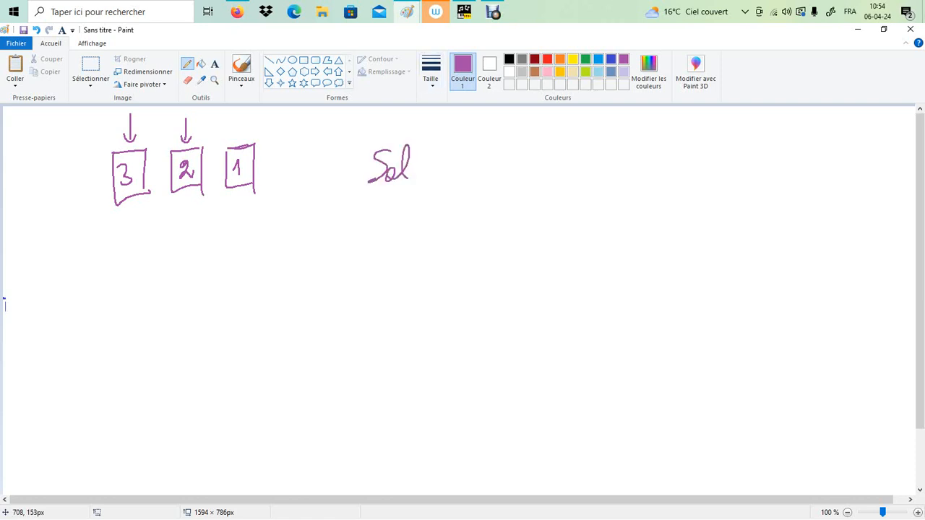
pyautogui.moveTo(487, 153)
pyautogui.mouseDown()
pyautogui.moveTo(473, 175)
pyautogui.moveTo(505, 177)
pyautogui.mouseUp()
pyautogui.moveTo(509, 152); pyautogui.dragTo(509, 158)
pyautogui.moveTo(587, 152); pyautogui.dragTo(616, 171)
pyautogui.moveTo(613, 129); pyautogui.dragTo(605, 144)
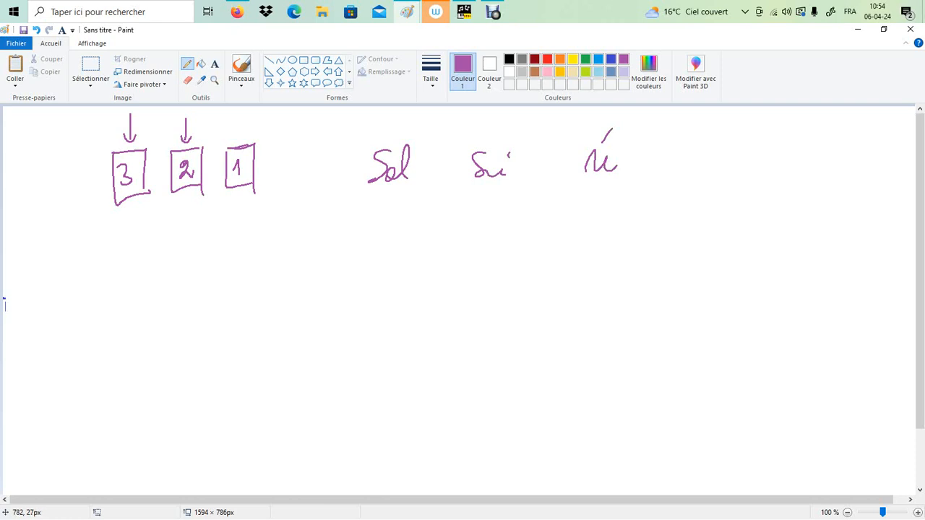
# Write do in green, move it between Si and ré, and write la in green between Sol and Si
pyautogui.click(586, 58)
pyautogui.moveTo(442, 168)
pyautogui.mouseDown()
pyautogui.moveTo(437, 181)
pyautogui.moveTo(444, 152)
pyautogui.mouseUp()
pyautogui.moveTo(448, 172); pyautogui.dragTo(451, 177)
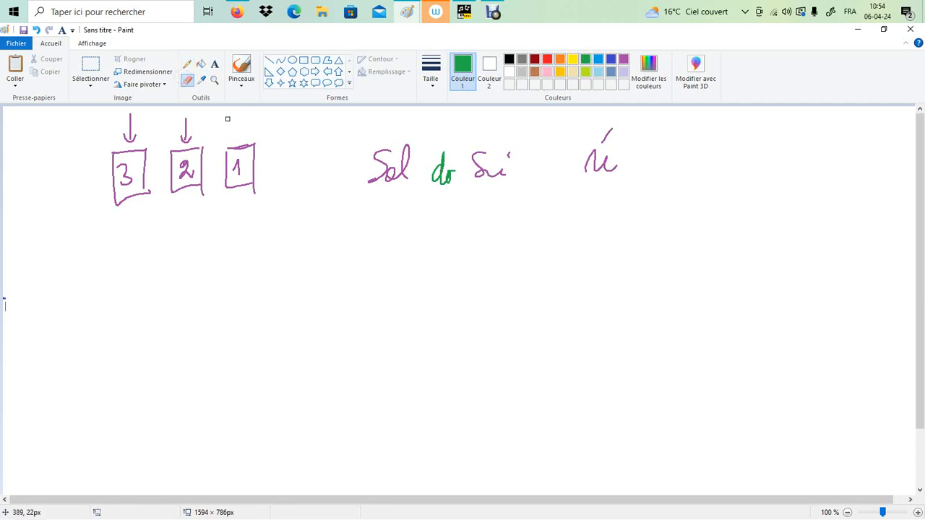
pyautogui.click(90, 73)
pyautogui.moveTo(427, 144); pyautogui.dragTo(556, 165)
pyautogui.click(584, 215)
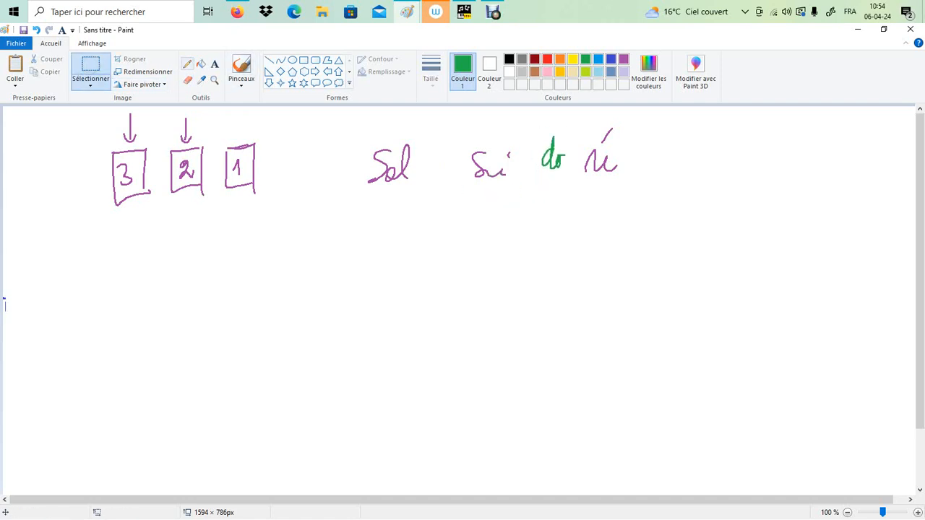
pyautogui.click(188, 64)
pyautogui.moveTo(449, 145)
pyautogui.mouseDown()
pyautogui.moveTo(444, 177)
pyautogui.moveTo(460, 173)
pyautogui.mouseUp()
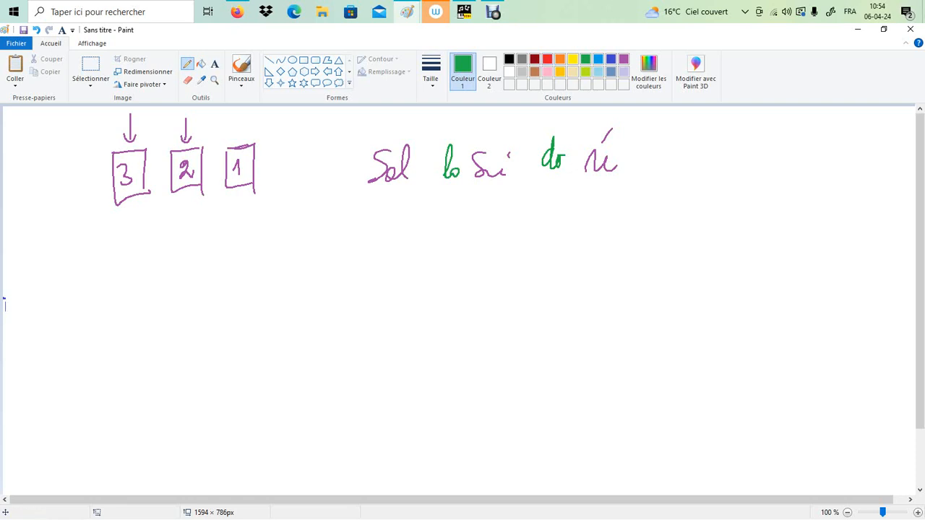
# Circle Sol, Si and ré in purple and mark the three notes of each third with short ticks
pyautogui.click(624, 58)
pyautogui.moveTo(394, 138); pyautogui.dragTo(398, 136)
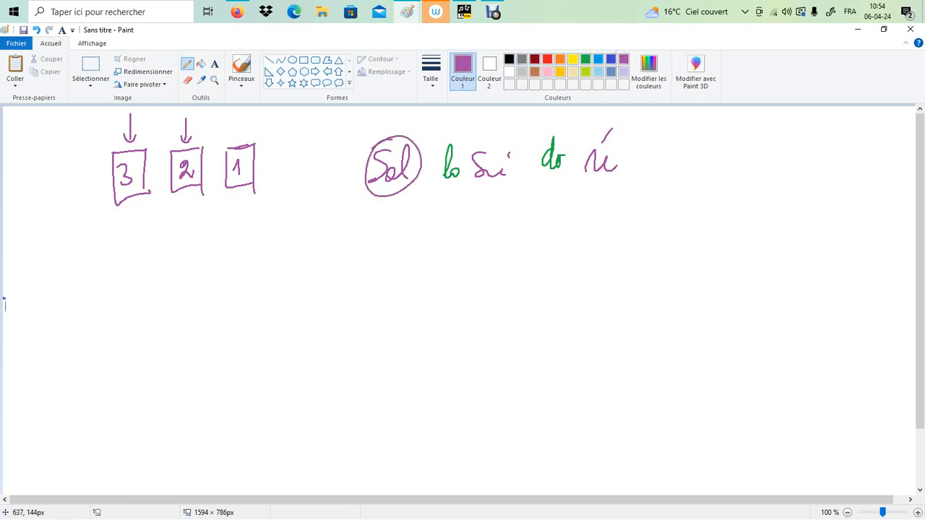
pyautogui.moveTo(464, 138)
pyautogui.mouseDown()
pyautogui.moveTo(478, 191)
pyautogui.moveTo(470, 143)
pyautogui.mouseUp()
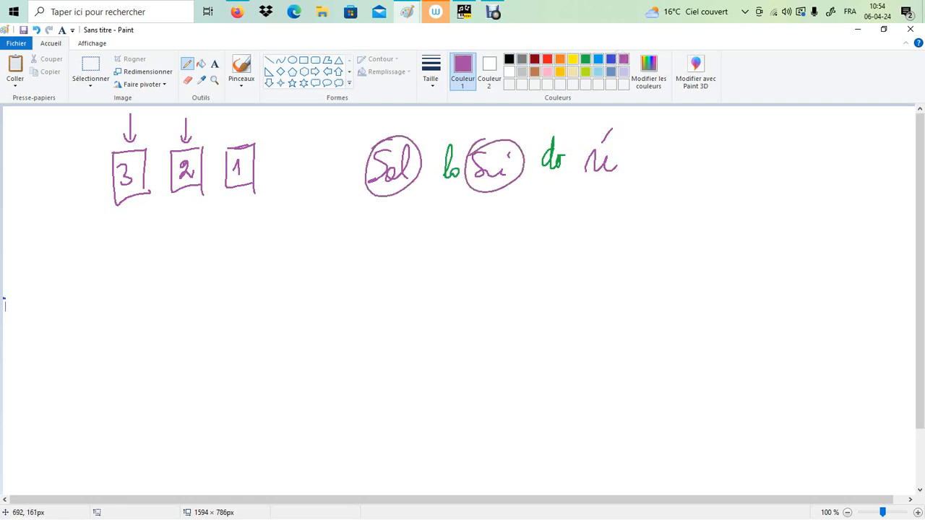
pyautogui.moveTo(396, 118)
pyautogui.mouseDown()
pyautogui.moveTo(396, 131)
pyautogui.moveTo(480, 136)
pyautogui.mouseUp()
pyautogui.moveTo(508, 201); pyautogui.dragTo(508, 212)
pyautogui.moveTo(549, 191)
pyautogui.mouseDown()
pyautogui.moveTo(549, 201)
pyautogui.moveTo(588, 198)
pyautogui.mouseUp()
pyautogui.moveTo(604, 117)
pyautogui.mouseDown()
pyautogui.moveTo(644, 141)
pyautogui.moveTo(598, 123)
pyautogui.mouseUp()
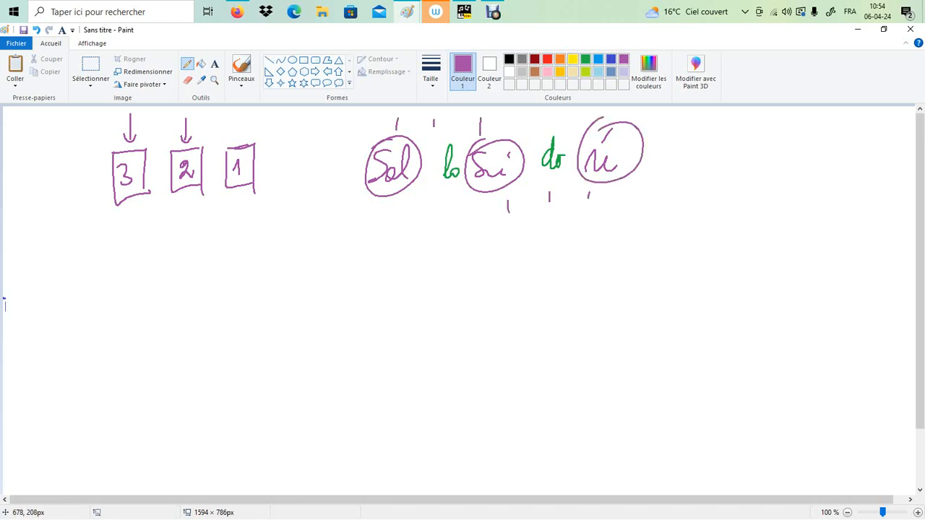
# Draw a row of five purple ticks below the notes, then erase that row
pyautogui.moveTo(391, 218); pyautogui.dragTo(391, 237)
pyautogui.moveTo(447, 231)
pyautogui.mouseDown()
pyautogui.moveTo(447, 244)
pyautogui.moveTo(492, 236)
pyautogui.mouseUp()
pyautogui.moveTo(573, 221); pyautogui.dragTo(574, 231)
pyautogui.moveTo(611, 217); pyautogui.dragTo(608, 231)
pyautogui.click(91, 69)
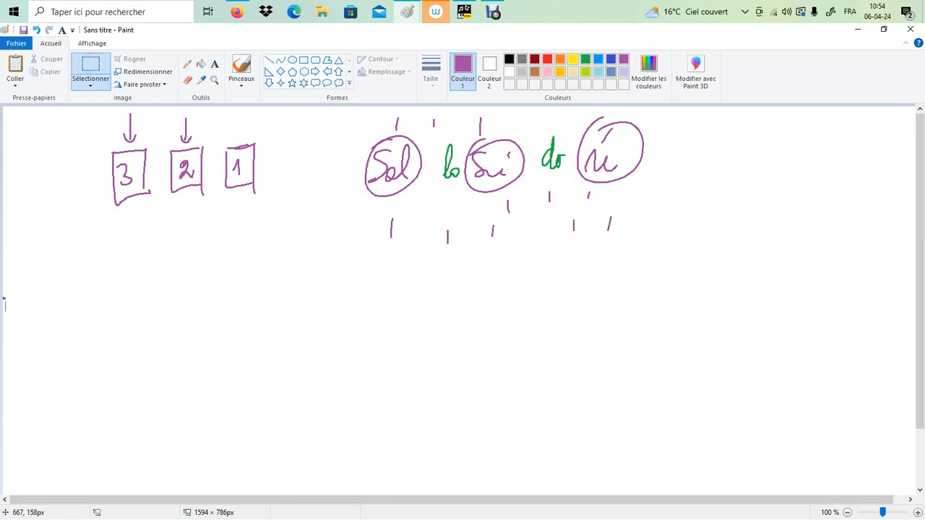
pyautogui.moveTo(670, 300)
pyautogui.mouseDown()
pyautogui.moveTo(383, 203)
pyautogui.moveTo(683, 311)
pyautogui.mouseUp()
pyautogui.press('Delete')
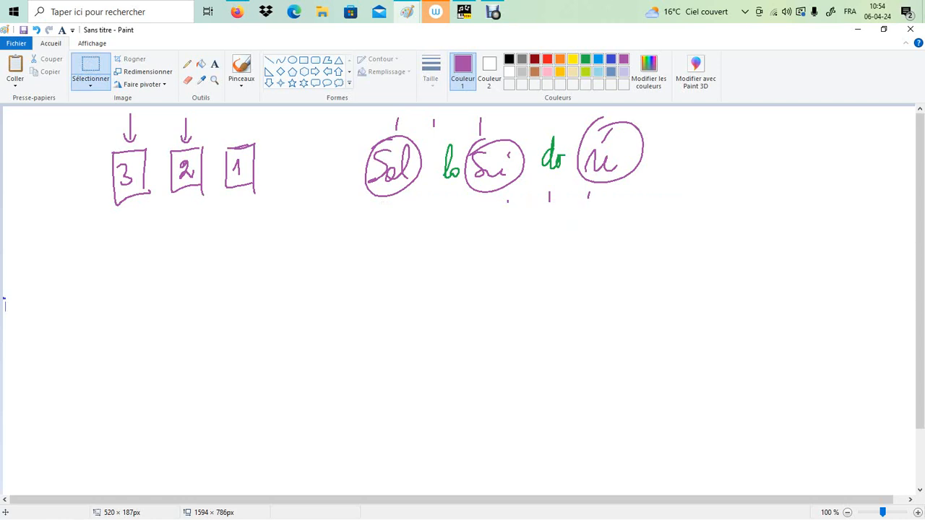
# Draw purple curves linking Sol to la and la to Si, and label each one 1T
pyautogui.click(188, 64)
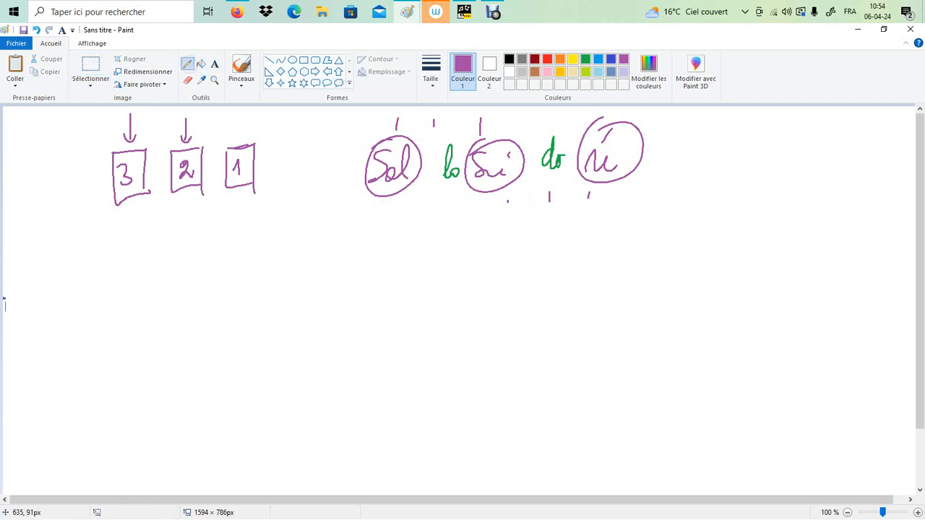
pyautogui.moveTo(396, 197); pyautogui.dragTo(436, 194)
pyautogui.moveTo(415, 265)
pyautogui.mouseDown()
pyautogui.moveTo(417, 280)
pyautogui.moveTo(433, 264)
pyautogui.mouseUp()
pyautogui.moveTo(427, 266); pyautogui.dragTo(425, 281)
pyautogui.moveTo(446, 203); pyautogui.dragTo(474, 213)
pyautogui.moveTo(469, 267)
pyautogui.mouseDown()
pyautogui.moveTo(474, 257)
pyautogui.moveTo(472, 277)
pyautogui.mouseUp()
pyautogui.moveTo(486, 257)
pyautogui.mouseDown()
pyautogui.moveTo(484, 273)
pyautogui.moveTo(490, 255)
pyautogui.mouseUp()
# Write "tierce majeure" in blue below the two 1T labels
pyautogui.click(611, 58)
pyautogui.moveTo(352, 350)
pyautogui.mouseDown()
pyautogui.moveTo(383, 298)
pyautogui.moveTo(383, 337)
pyautogui.mouseUp()
pyautogui.moveTo(373, 327); pyautogui.dragTo(548, 333)
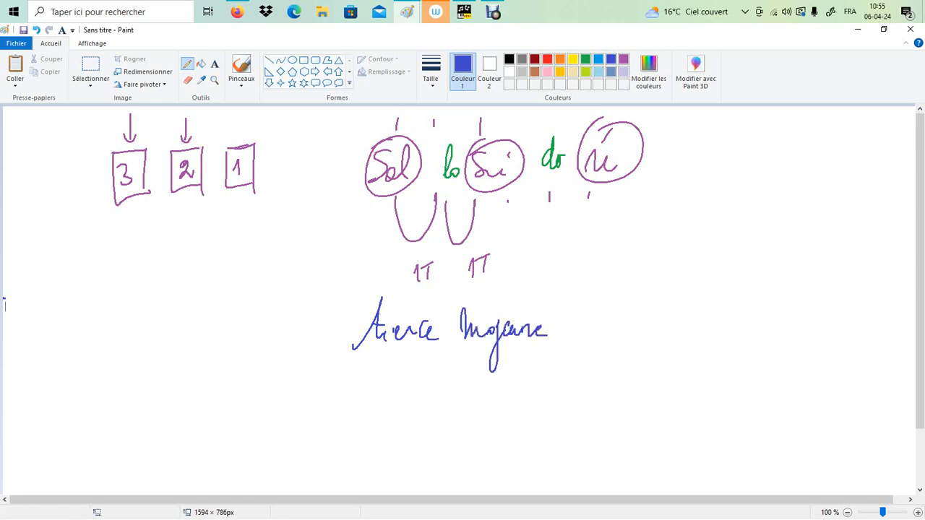
# Draw blue links from Si to do labelled 1/2 T and from do to ré labelled 1T
pyautogui.moveTo(507, 189)
pyautogui.mouseDown()
pyautogui.moveTo(526, 236)
pyautogui.moveTo(545, 181)
pyautogui.mouseUp()
pyautogui.moveTo(541, 224); pyautogui.dragTo(543, 246)
pyautogui.moveTo(553, 236); pyautogui.dragTo(567, 250)
pyautogui.moveTo(570, 225); pyautogui.dragTo(586, 221)
pyautogui.moveTo(577, 224); pyautogui.dragTo(576, 242)
pyautogui.moveTo(555, 145)
pyautogui.mouseDown()
pyautogui.moveTo(589, 134)
pyautogui.moveTo(552, 126)
pyautogui.mouseUp()
pyautogui.moveTo(562, 114); pyautogui.dragTo(561, 125)
pyautogui.moveTo(556, 114); pyautogui.dragTo(572, 113)
# Write "tierce mineure" in blue below the Si–ré interval and underline "tierce majeure"
pyautogui.moveTo(603, 332)
pyautogui.mouseDown()
pyautogui.moveTo(642, 310)
pyautogui.moveTo(671, 312)
pyautogui.mouseUp()
pyautogui.moveTo(622, 297); pyautogui.dragTo(640, 295)
pyautogui.moveTo(685, 297)
pyautogui.mouseDown()
pyautogui.moveTo(689, 316)
pyautogui.moveTo(737, 304)
pyautogui.moveTo(794, 316)
pyautogui.mouseUp()
pyautogui.moveTo(370, 367); pyautogui.dragTo(506, 363)
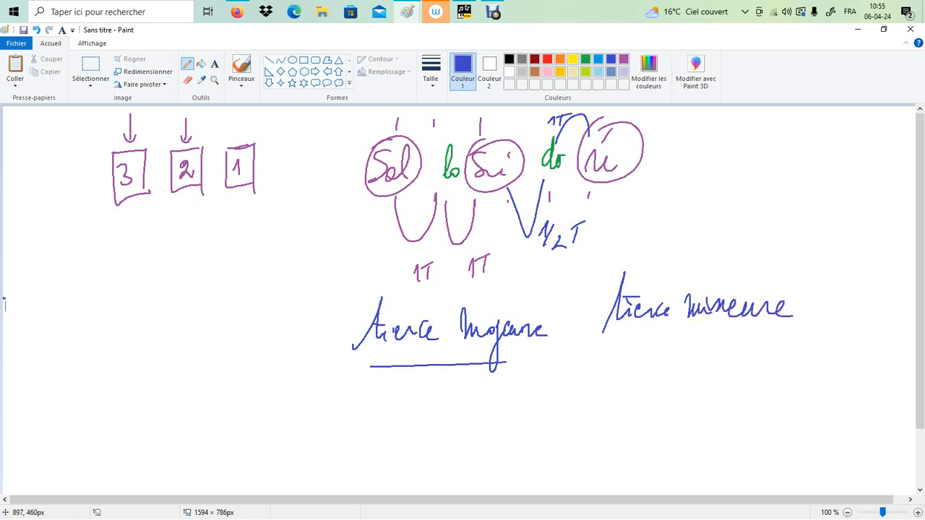
# Write "accord parfait majeur" in blue below the two interval names
pyautogui.moveTo(443, 413)
pyautogui.mouseDown()
pyautogui.moveTo(431, 423)
pyautogui.moveTo(446, 434)
pyautogui.mouseUp()
pyautogui.moveTo(467, 414)
pyautogui.mouseDown()
pyautogui.moveTo(463, 431)
pyautogui.moveTo(536, 418)
pyautogui.moveTo(540, 391)
pyautogui.mouseUp()
pyautogui.moveTo(577, 380); pyautogui.dragTo(566, 456)
pyautogui.moveTo(562, 420); pyautogui.dragTo(616, 414)
pyautogui.moveTo(636, 377); pyautogui.dragTo(614, 454)
pyautogui.moveTo(639, 411); pyautogui.dragTo(661, 422)
pyautogui.moveTo(666, 386)
pyautogui.mouseDown()
pyautogui.moveTo(663, 424)
pyautogui.moveTo(672, 399)
pyautogui.mouseUp()
pyautogui.moveTo(690, 397)
pyautogui.mouseDown()
pyautogui.moveTo(696, 417)
pyautogui.moveTo(761, 402)
pyautogui.moveTo(807, 413)
pyautogui.mouseUp()
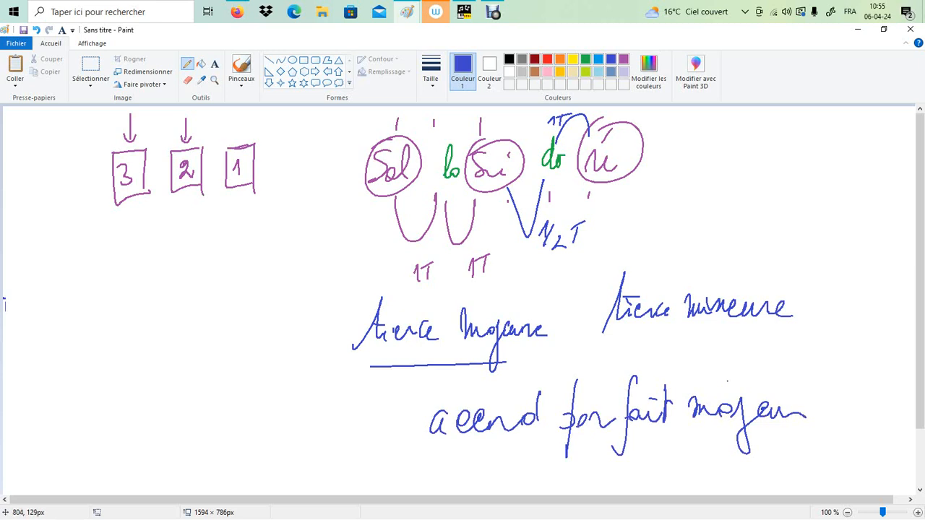
# Select the note names, interval marks and chord text beside the three numbered boxes and delete them
pyautogui.click(90, 67)
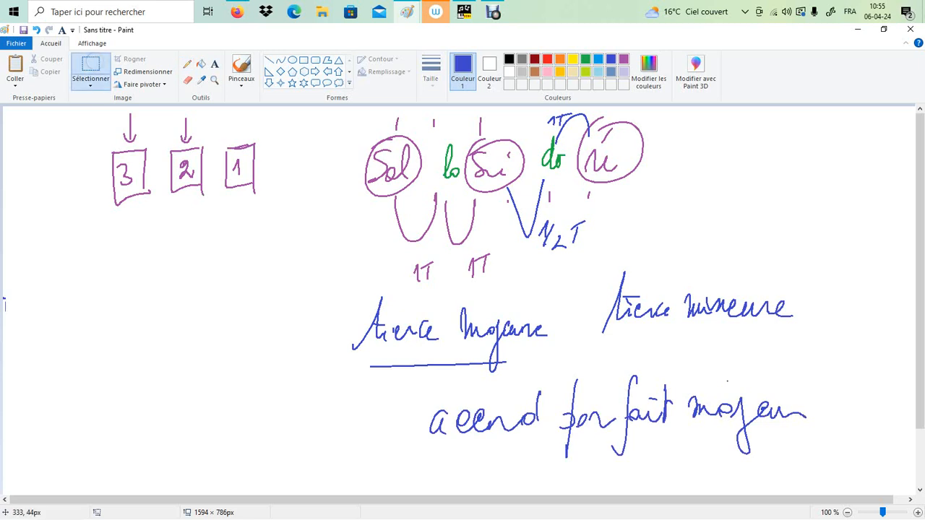
pyautogui.moveTo(279, 114); pyautogui.dragTo(865, 487)
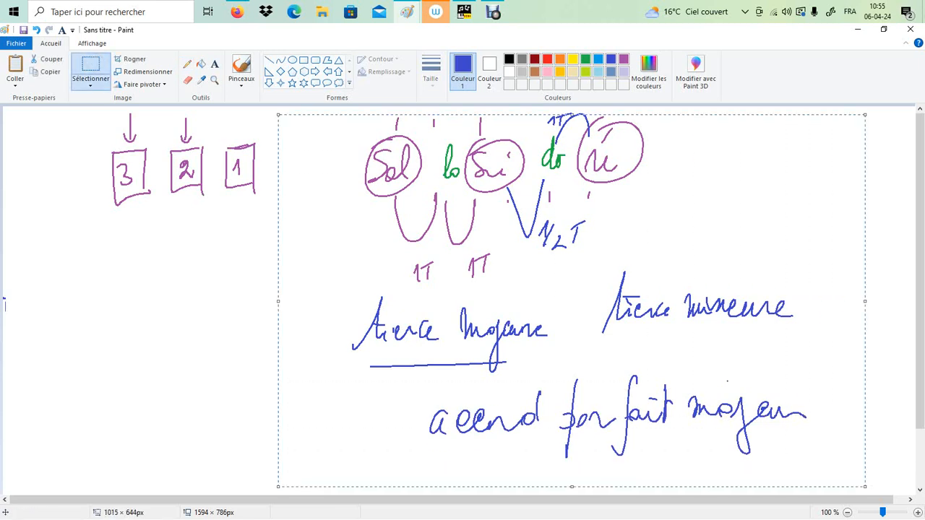
pyautogui.press('Delete')
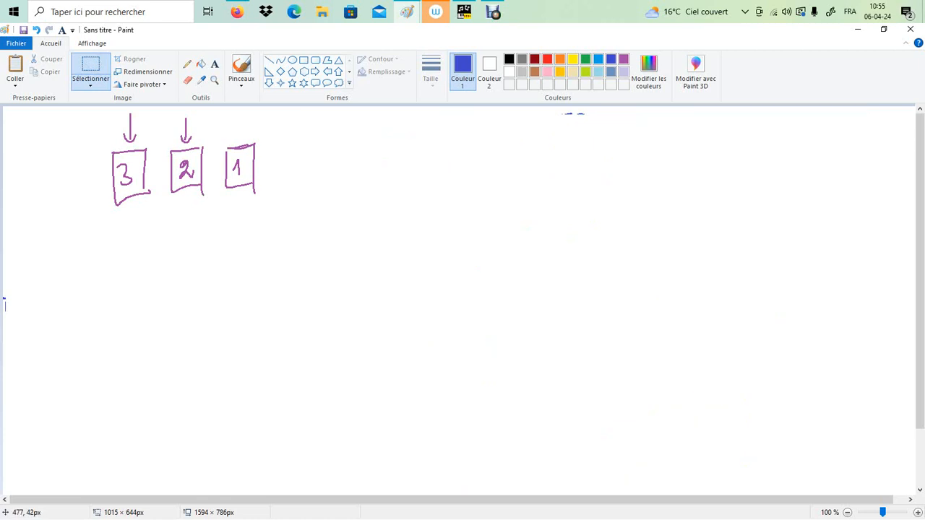
# Write "do mi sol" in blue with the pencil and underline each note name
pyautogui.click(187, 64)
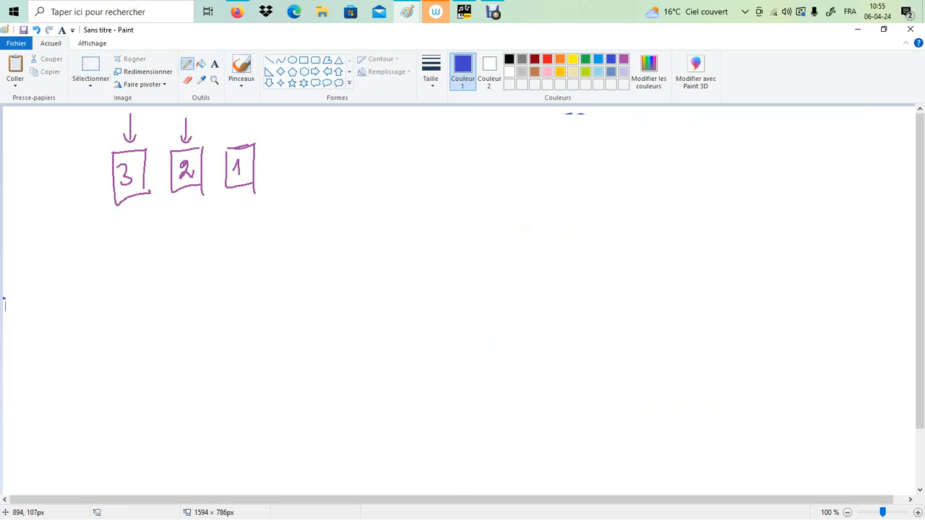
pyautogui.moveTo(527, 156)
pyautogui.mouseDown()
pyautogui.moveTo(524, 173)
pyautogui.moveTo(541, 167)
pyautogui.mouseUp()
pyautogui.moveTo(554, 158); pyautogui.dragTo(578, 171)
pyautogui.moveTo(582, 165)
pyautogui.mouseDown()
pyautogui.moveTo(633, 165)
pyautogui.moveTo(654, 134)
pyautogui.mouseUp()
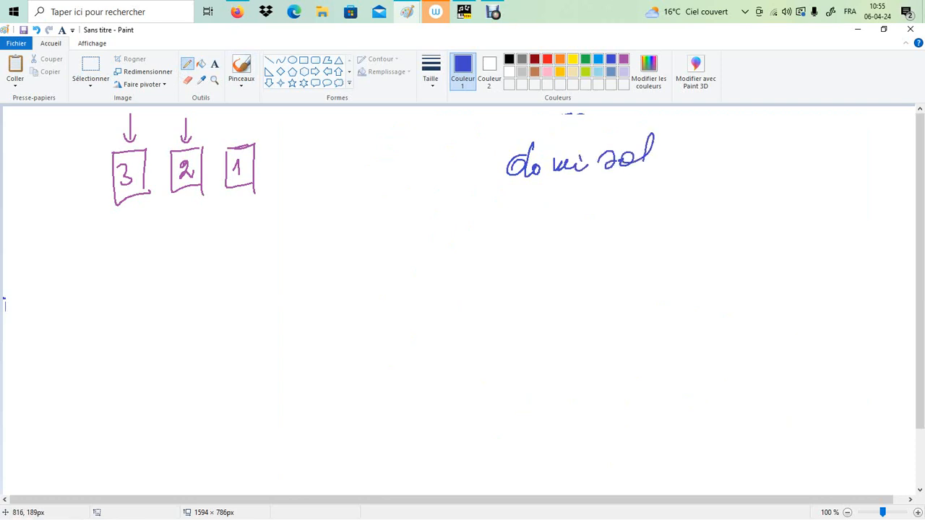
pyautogui.moveTo(506, 182); pyautogui.dragTo(552, 183)
pyautogui.moveTo(565, 183); pyautogui.dragTo(633, 177)
# Write "do sol mi" beneath "do mi sol" and frame the two leading do notes together
pyautogui.moveTo(516, 209)
pyautogui.mouseDown()
pyautogui.moveTo(513, 228)
pyautogui.moveTo(522, 231)
pyautogui.mouseUp()
pyautogui.moveTo(528, 221)
pyautogui.mouseDown()
pyautogui.moveTo(577, 217)
pyautogui.moveTo(595, 203)
pyautogui.mouseUp()
pyautogui.moveTo(612, 211); pyautogui.dragTo(622, 230)
pyautogui.moveTo(620, 222); pyautogui.dragTo(643, 214)
pyautogui.moveTo(494, 238); pyautogui.dragTo(532, 236)
pyautogui.moveTo(502, 146); pyautogui.dragTo(493, 234)
pyautogui.moveTo(502, 142)
pyautogui.mouseDown()
pyautogui.moveTo(530, 132)
pyautogui.moveTo(539, 250)
pyautogui.mouseUp()
pyautogui.moveTo(538, 241); pyautogui.dragTo(506, 240)
# Select the "do mi sol" and "do sol mi" lines with their frame and delete them
pyautogui.click(91, 72)
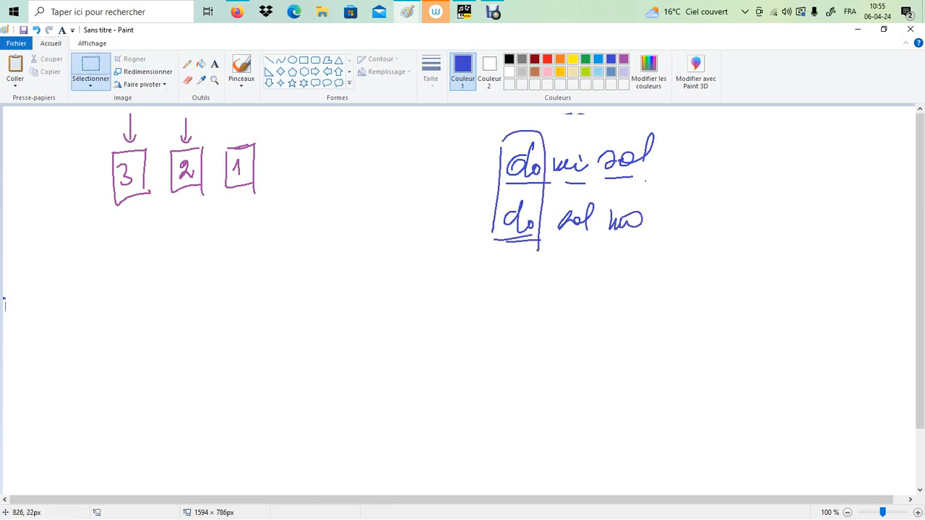
pyautogui.moveTo(478, 120); pyautogui.dragTo(674, 270)
pyautogui.press('Delete')
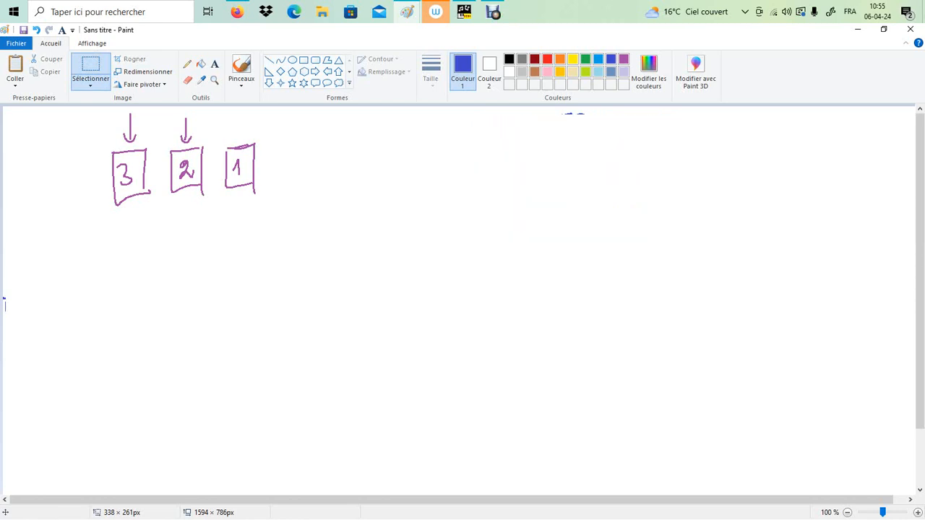
# Write "3! =" in blue with the pencil beside the three numbered boxes
pyautogui.click(188, 64)
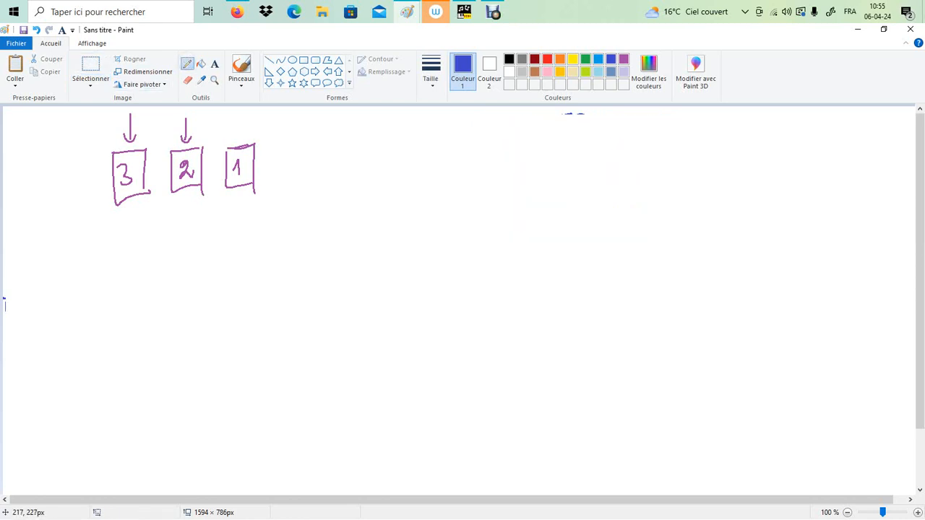
pyautogui.moveTo(339, 149); pyautogui.dragTo(342, 181)
pyautogui.click(369, 175)
pyautogui.moveTo(367, 142)
pyautogui.mouseDown()
pyautogui.moveTo(369, 167)
pyautogui.moveTo(408, 167)
pyautogui.mouseUp()
pyautogui.moveTo(394, 176); pyautogui.dragTo(411, 175)
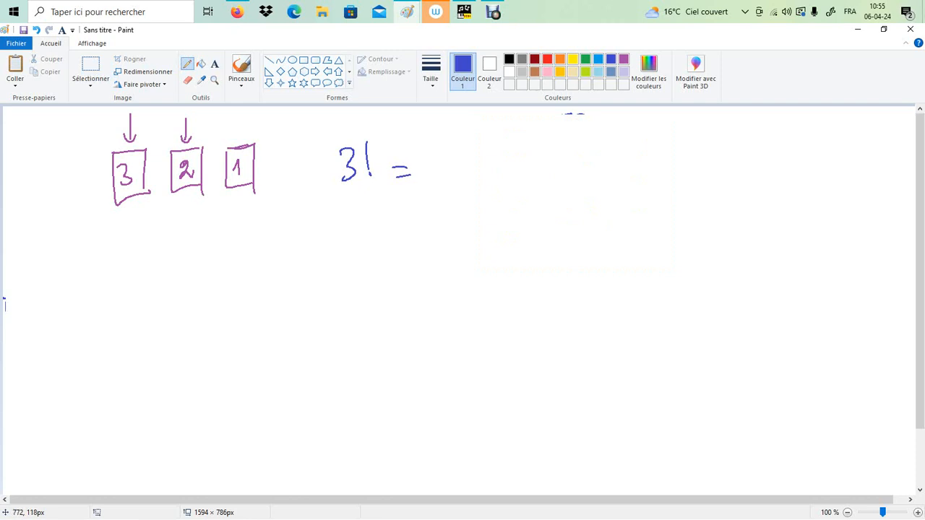
# Outline the three numbered boxes in blue, with an extra outline on the first, and write 6 after "3! ="
pyautogui.moveTo(110, 151)
pyautogui.mouseDown()
pyautogui.moveTo(128, 148)
pyautogui.moveTo(107, 201)
pyautogui.moveTo(108, 149)
pyautogui.mouseUp()
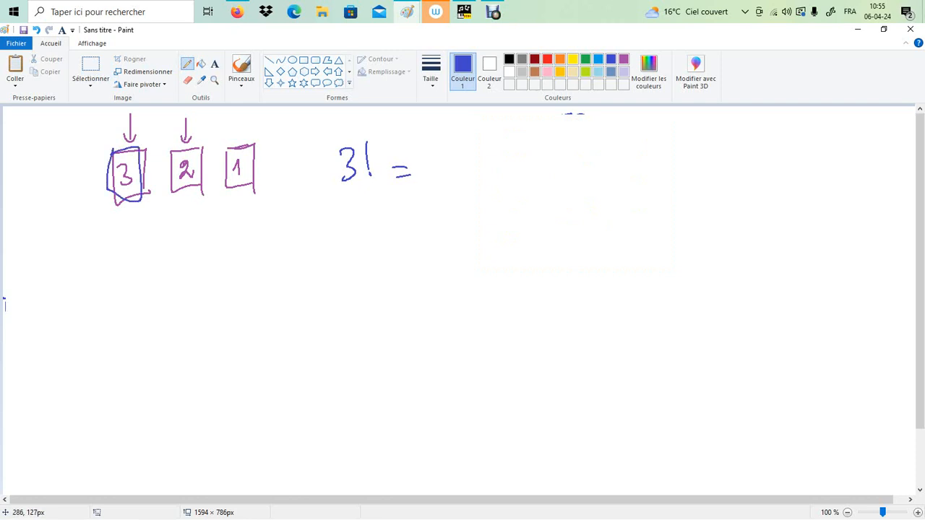
pyautogui.moveTo(171, 152)
pyautogui.mouseDown()
pyautogui.moveTo(209, 194)
pyautogui.moveTo(179, 150)
pyautogui.moveTo(228, 164)
pyautogui.moveTo(257, 144)
pyautogui.moveTo(227, 146)
pyautogui.mouseUp()
pyautogui.moveTo(456, 131); pyautogui.dragTo(437, 157)
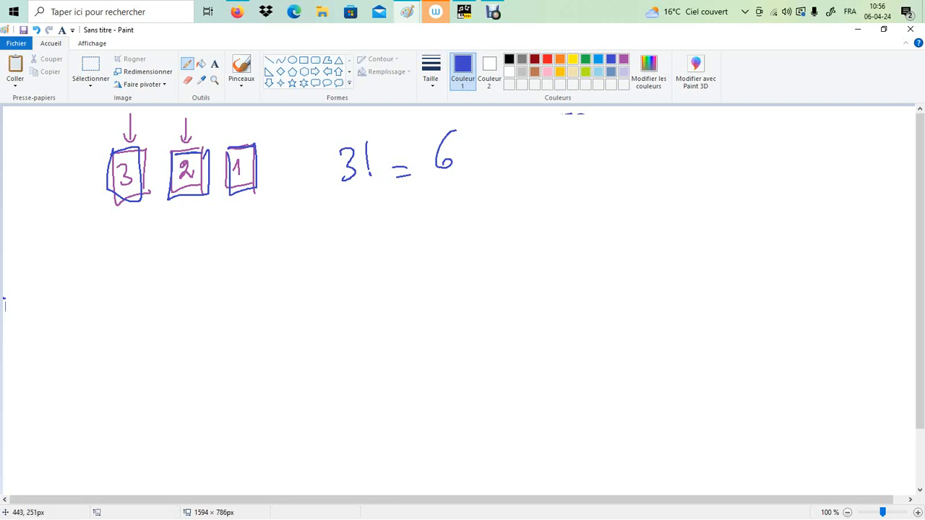
pyautogui.moveTo(109, 165)
pyautogui.mouseDown()
pyautogui.moveTo(144, 211)
pyautogui.moveTo(141, 150)
pyautogui.moveTo(111, 168)
pyautogui.moveTo(150, 197)
pyautogui.moveTo(114, 153)
pyautogui.mouseUp()
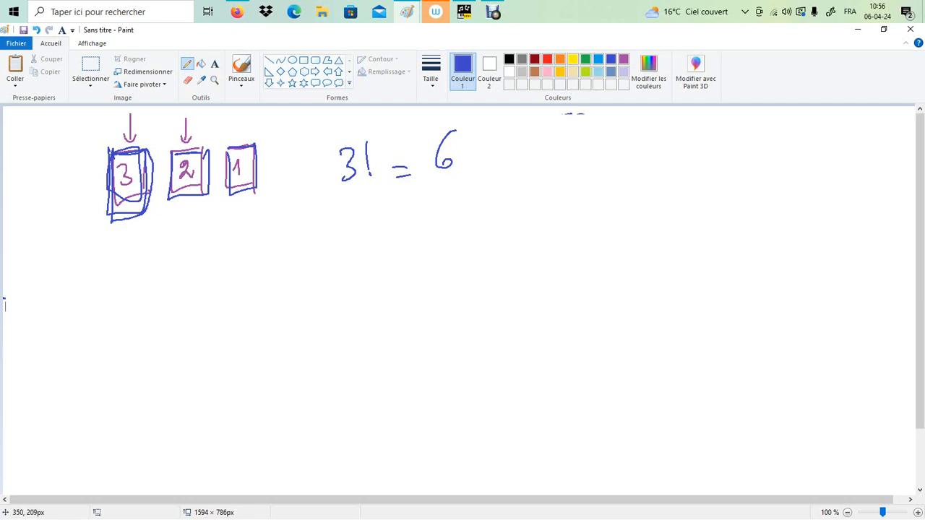
# Write the note orders "Sol si ré" and "Sol ré si" on two lines beneath the numbered boxes
pyautogui.moveTo(131, 235)
pyautogui.mouseDown()
pyautogui.moveTo(133, 255)
pyautogui.moveTo(144, 261)
pyautogui.mouseUp()
pyautogui.moveTo(185, 228)
pyautogui.mouseDown()
pyautogui.moveTo(190, 265)
pyautogui.moveTo(208, 253)
pyautogui.moveTo(261, 253)
pyautogui.mouseUp()
pyautogui.moveTo(257, 227); pyautogui.dragTo(262, 221)
pyautogui.moveTo(119, 295)
pyautogui.mouseDown()
pyautogui.moveTo(106, 330)
pyautogui.moveTo(146, 324)
pyautogui.mouseUp()
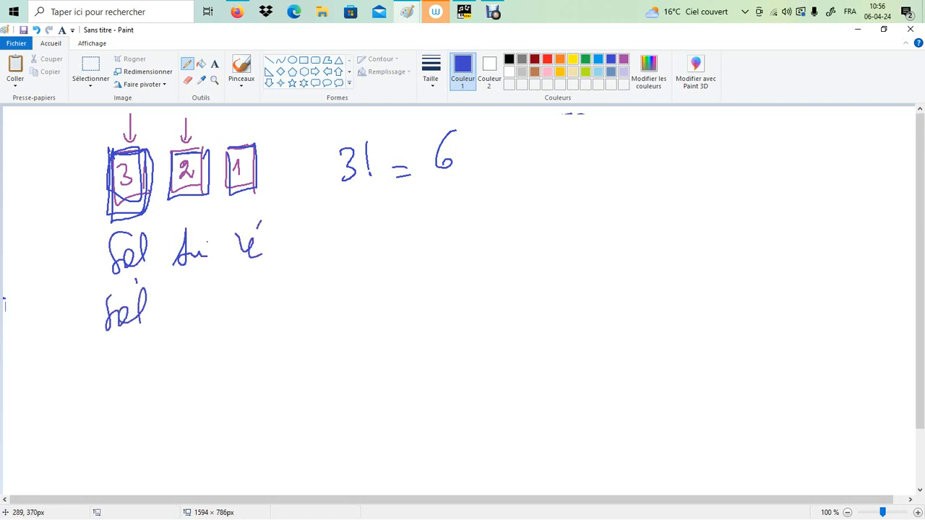
pyautogui.moveTo(184, 286); pyautogui.dragTo(181, 320)
pyautogui.moveTo(184, 290)
pyautogui.mouseDown()
pyautogui.moveTo(209, 317)
pyautogui.moveTo(220, 315)
pyautogui.mouseUp()
pyautogui.moveTo(213, 289); pyautogui.dragTo(212, 302)
pyautogui.moveTo(244, 287)
pyautogui.mouseDown()
pyautogui.moveTo(240, 314)
pyautogui.moveTo(264, 311)
pyautogui.mouseUp()
pyautogui.moveTo(262, 291); pyautogui.dragTo(270, 287)
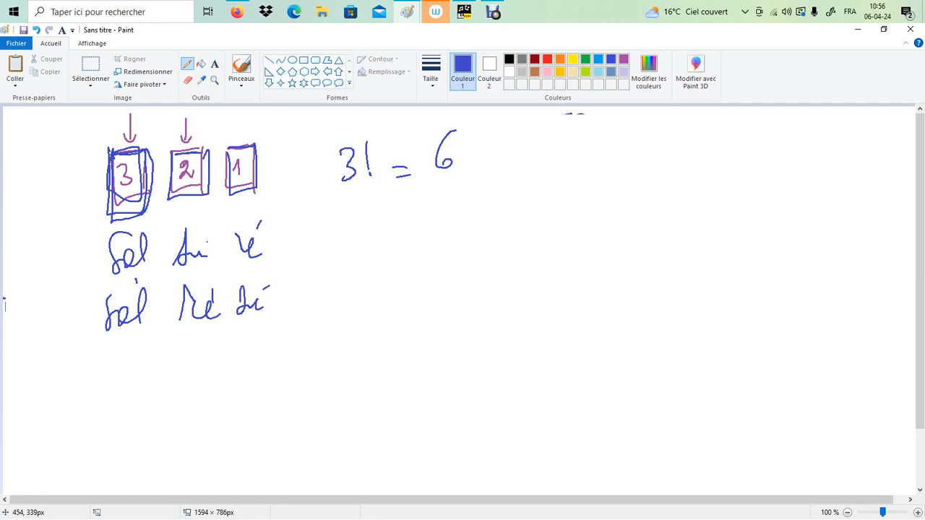
# Draw a vertical stack of three blue note dots and label them sol, si and ré from the lowest up
pyautogui.moveTo(558, 276); pyautogui.dragTo(565, 278)
pyautogui.moveTo(567, 233); pyautogui.dragTo(568, 243)
pyautogui.moveTo(562, 198); pyautogui.dragTo(571, 202)
pyautogui.moveTo(519, 262); pyautogui.dragTo(543, 280)
pyautogui.moveTo(515, 224); pyautogui.dragTo(529, 250)
pyautogui.moveTo(515, 192); pyautogui.dragTo(538, 215)
pyautogui.moveTo(541, 184); pyautogui.dragTo(539, 190)
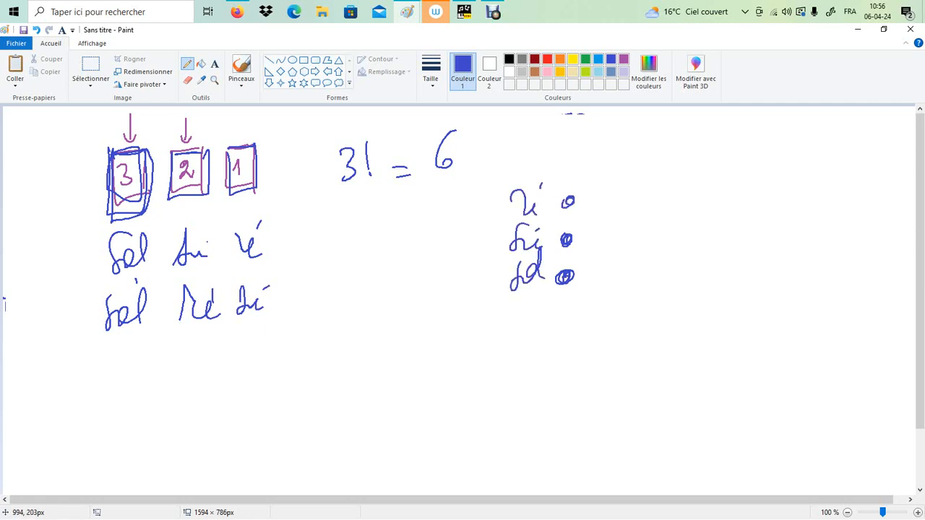
# Draw a second blue stack of three note dots with si lowest and sol highest, adding an arc up to sol and the label 1R
pyautogui.moveTo(628, 233); pyautogui.dragTo(674, 232)
pyautogui.moveTo(671, 220); pyautogui.dragTo(675, 224)
pyautogui.moveTo(632, 191); pyautogui.dragTo(629, 204)
pyautogui.moveTo(636, 266)
pyautogui.mouseDown()
pyautogui.moveTo(717, 234)
pyautogui.moveTo(653, 165)
pyautogui.mouseUp()
pyautogui.moveTo(649, 151)
pyautogui.mouseDown()
pyautogui.moveTo(646, 166)
pyautogui.moveTo(604, 175)
pyautogui.moveTo(621, 162)
pyautogui.mouseUp()
pyautogui.moveTo(633, 148)
pyautogui.mouseDown()
pyautogui.moveTo(629, 168)
pyautogui.moveTo(643, 176)
pyautogui.mouseUp()
pyautogui.moveTo(634, 315); pyautogui.dragTo(662, 316)
pyautogui.moveTo(660, 292); pyautogui.dragTo(675, 311)
# Bracket the two sol-first lines with the label EF and underline each note of the first line
pyautogui.moveTo(73, 228)
pyautogui.mouseDown()
pyautogui.moveTo(73, 346)
pyautogui.moveTo(94, 339)
pyautogui.mouseUp()
pyautogui.moveTo(72, 225); pyautogui.dragTo(91, 224)
pyautogui.moveTo(25, 257); pyautogui.dragTo(36, 292)
pyautogui.moveTo(21, 279)
pyautogui.mouseDown()
pyautogui.moveTo(37, 277)
pyautogui.moveTo(38, 260)
pyautogui.mouseUp()
pyautogui.moveTo(60, 264)
pyautogui.mouseDown()
pyautogui.moveTo(47, 293)
pyautogui.moveTo(61, 274)
pyautogui.moveTo(136, 281)
pyautogui.mouseUp()
pyautogui.moveTo(180, 276); pyautogui.dragTo(217, 269)
pyautogui.moveTo(229, 274); pyautogui.dragTo(260, 266)
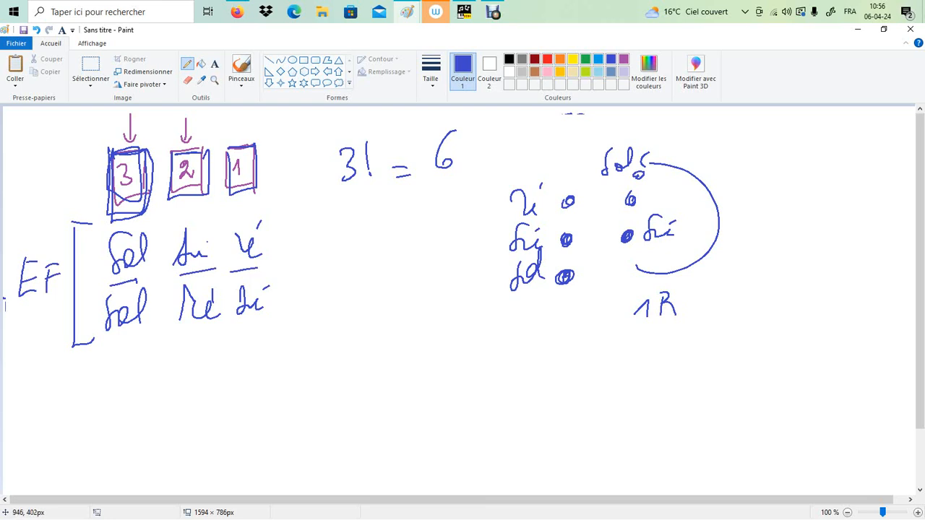
# Label the second stack's middle dot Ré and write "Si ré sol" and "Si sol sol" beneath the sol-first lines
pyautogui.moveTo(653, 185)
pyautogui.mouseDown()
pyautogui.moveTo(666, 205)
pyautogui.moveTo(682, 203)
pyautogui.mouseUp()
pyautogui.moveTo(110, 359)
pyautogui.mouseDown()
pyautogui.moveTo(133, 391)
pyautogui.moveTo(135, 364)
pyautogui.mouseUp()
pyautogui.moveTo(110, 405)
pyautogui.mouseDown()
pyautogui.moveTo(101, 443)
pyautogui.moveTo(133, 432)
pyautogui.mouseUp()
pyautogui.moveTo(167, 363)
pyautogui.mouseDown()
pyautogui.moveTo(198, 371)
pyautogui.moveTo(200, 363)
pyautogui.mouseUp()
pyautogui.moveTo(221, 361); pyautogui.dragTo(269, 366)
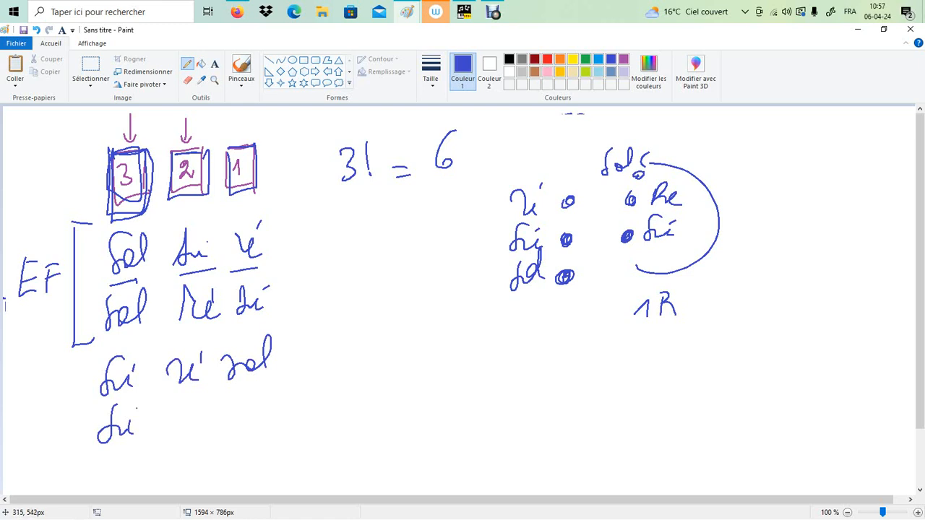
pyautogui.moveTo(190, 405)
pyautogui.mouseDown()
pyautogui.moveTo(173, 437)
pyautogui.moveTo(208, 432)
pyautogui.mouseUp()
pyautogui.moveTo(232, 396)
pyautogui.mouseDown()
pyautogui.moveTo(232, 427)
pyautogui.moveTo(271, 407)
pyautogui.mouseUp()
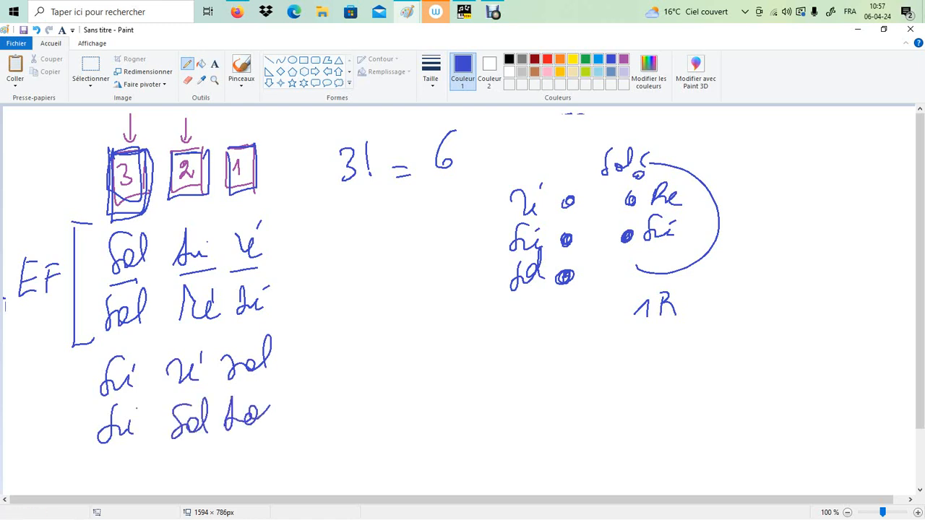
# Frame the "Si ré sol" line, bracket both si-first lines together and circle their leading si
pyautogui.moveTo(89, 352)
pyautogui.mouseDown()
pyautogui.moveTo(85, 406)
pyautogui.moveTo(295, 376)
pyautogui.mouseUp()
pyautogui.moveTo(87, 398); pyautogui.dragTo(269, 377)
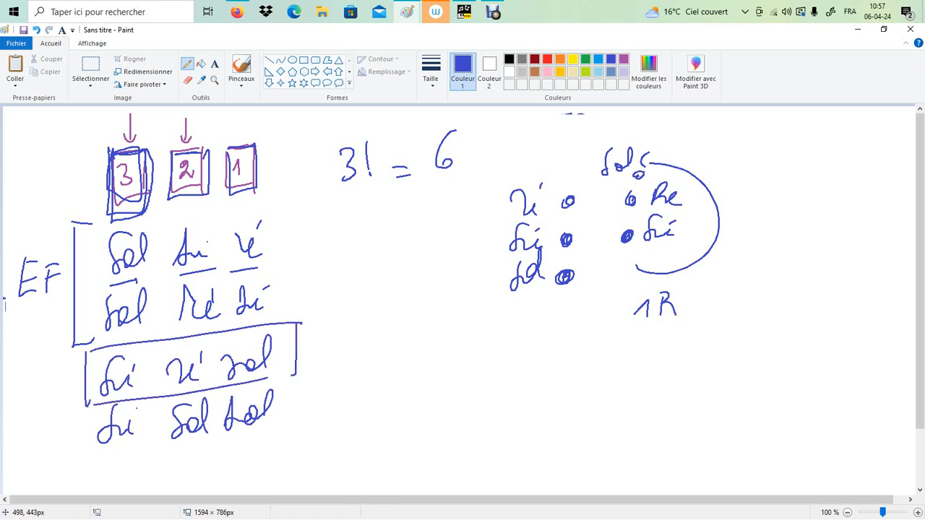
pyautogui.moveTo(71, 366); pyautogui.dragTo(85, 455)
pyautogui.moveTo(122, 357)
pyautogui.mouseDown()
pyautogui.moveTo(149, 380)
pyautogui.moveTo(86, 399)
pyautogui.mouseUp()
pyautogui.moveTo(122, 410)
pyautogui.mouseDown()
pyautogui.moveTo(108, 457)
pyautogui.moveTo(82, 453)
pyautogui.mouseUp()
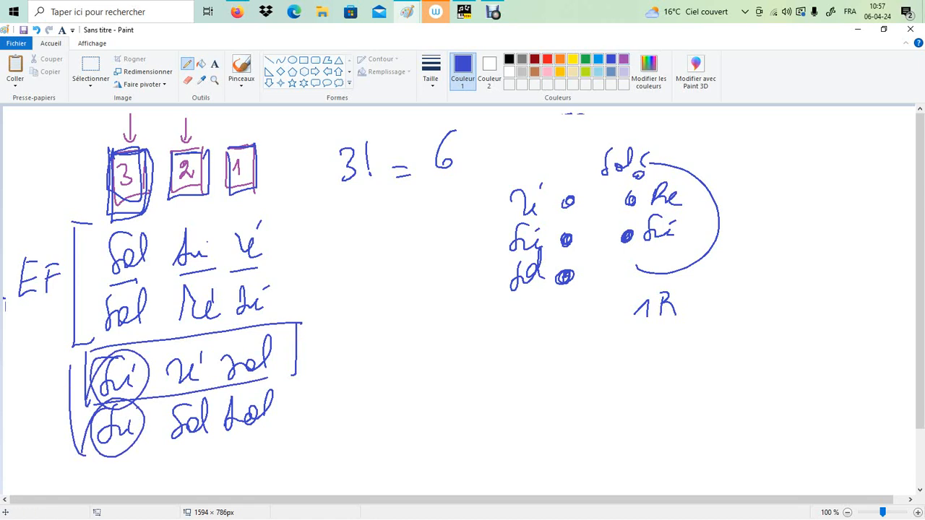
# In purple, underline the leading notes of the written orders and start two new lines with ré beside them
pyautogui.click(624, 58)
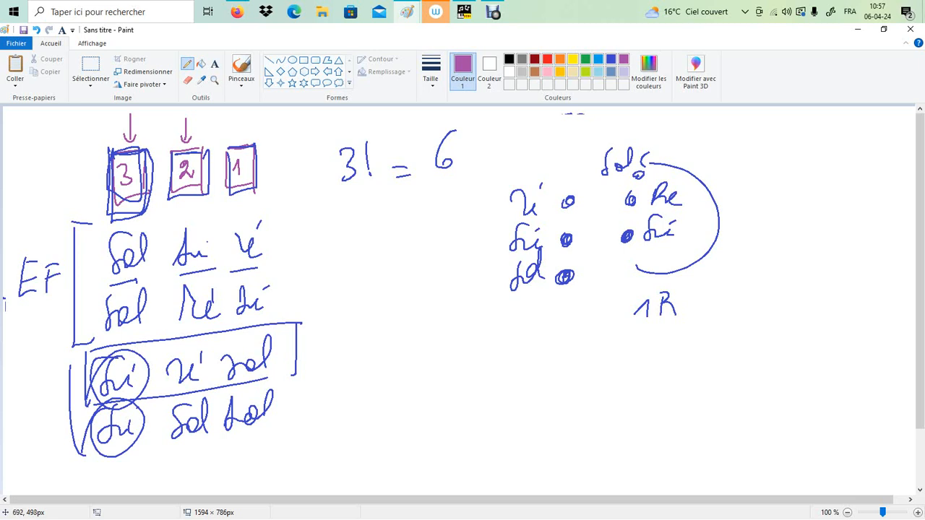
pyautogui.moveTo(113, 282); pyautogui.dragTo(139, 276)
pyautogui.moveTo(121, 324); pyautogui.dragTo(138, 319)
pyautogui.moveTo(402, 406)
pyautogui.mouseDown()
pyautogui.moveTo(418, 366)
pyautogui.moveTo(430, 389)
pyautogui.mouseUp()
pyautogui.moveTo(399, 450)
pyautogui.mouseDown()
pyautogui.moveTo(419, 433)
pyautogui.moveTo(429, 450)
pyautogui.mouseUp()
pyautogui.moveTo(418, 428); pyautogui.dragTo(422, 415)
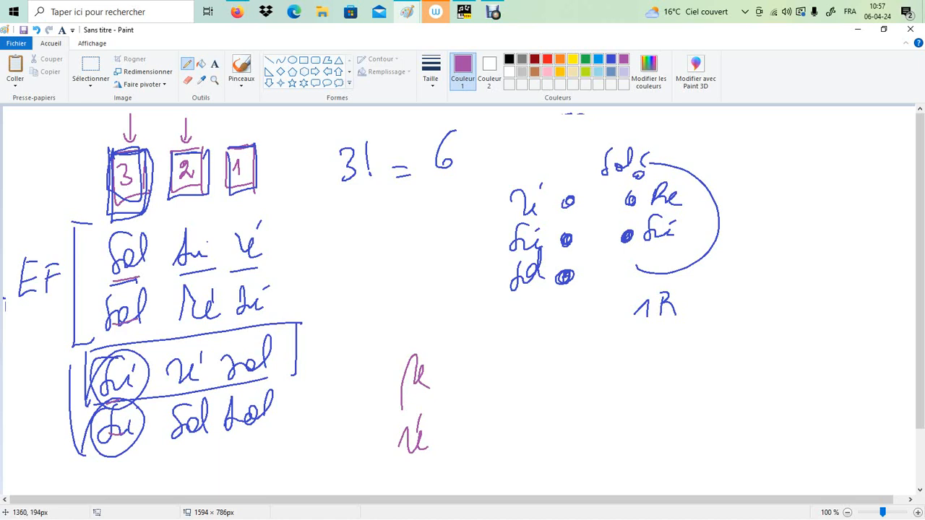
# Draw a third, purple stack of note dots labelled Ré, Sol and Si from the lowest up, with an arc beside it
pyautogui.moveTo(789, 217)
pyautogui.mouseDown()
pyautogui.moveTo(790, 200)
pyautogui.moveTo(817, 205)
pyautogui.moveTo(767, 214)
pyautogui.mouseUp()
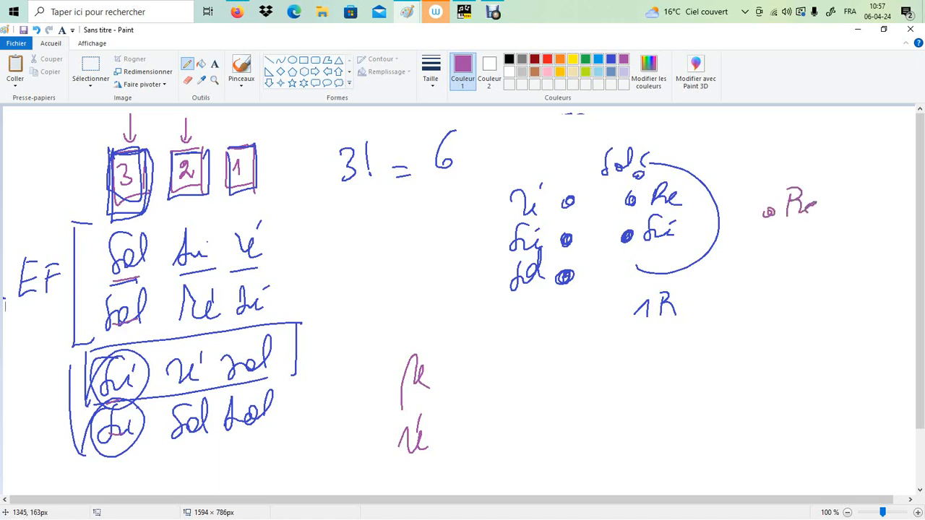
pyautogui.moveTo(778, 152)
pyautogui.mouseDown()
pyautogui.moveTo(771, 168)
pyautogui.moveTo(809, 159)
pyautogui.moveTo(812, 173)
pyautogui.mouseUp()
pyautogui.moveTo(759, 176); pyautogui.dragTo(761, 179)
pyautogui.moveTo(822, 214); pyautogui.dragTo(834, 140)
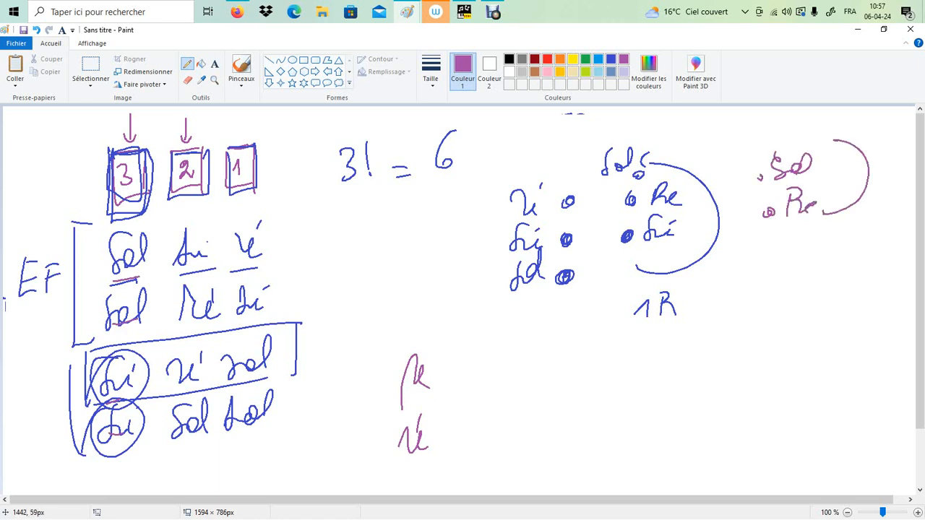
pyautogui.moveTo(778, 120); pyautogui.dragTo(769, 142)
pyautogui.moveTo(780, 129); pyautogui.dragTo(795, 127)
pyautogui.moveTo(762, 175); pyautogui.dragTo(760, 180)
pyautogui.moveTo(754, 136); pyautogui.dragTo(753, 139)
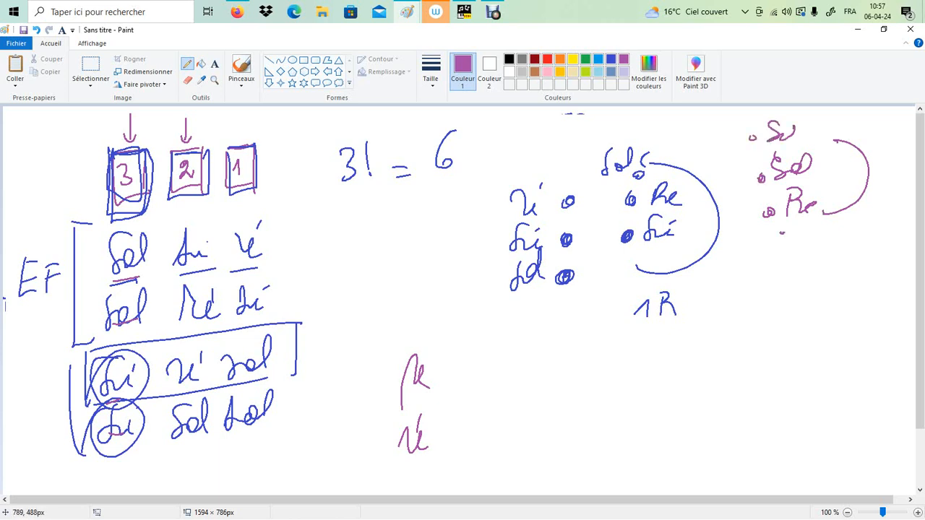
# Complete the two ré-first lines as "ré sol si" and "ré si sol"
pyautogui.moveTo(467, 396)
pyautogui.mouseDown()
pyautogui.moveTo(477, 370)
pyautogui.moveTo(519, 389)
pyautogui.moveTo(518, 355)
pyautogui.mouseUp()
pyautogui.moveTo(551, 385)
pyautogui.mouseDown()
pyautogui.moveTo(569, 364)
pyautogui.moveTo(590, 382)
pyautogui.mouseUp()
pyautogui.moveTo(592, 375); pyautogui.dragTo(599, 365)
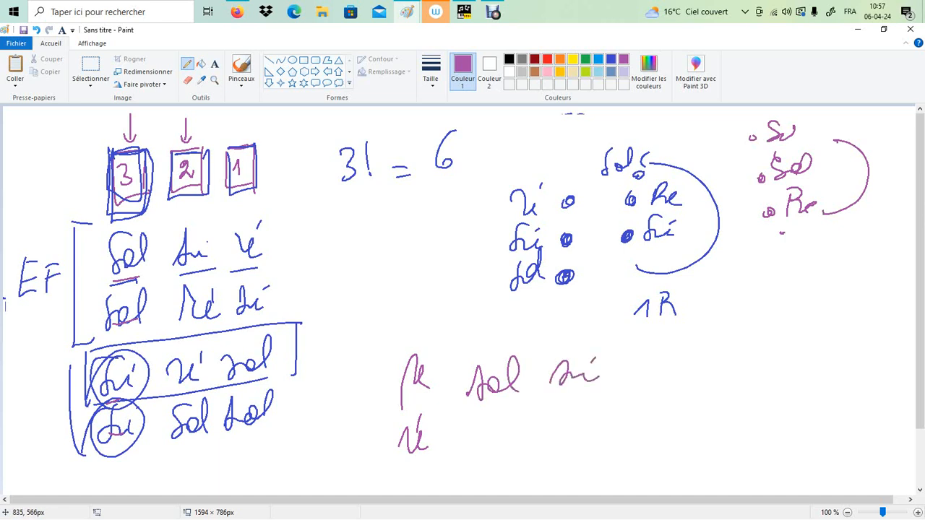
pyautogui.moveTo(498, 417)
pyautogui.mouseDown()
pyautogui.moveTo(480, 426)
pyautogui.moveTo(507, 447)
pyautogui.moveTo(518, 430)
pyautogui.mouseUp()
pyautogui.moveTo(528, 425)
pyautogui.mouseDown()
pyautogui.moveTo(533, 439)
pyautogui.moveTo(582, 438)
pyautogui.mouseUp()
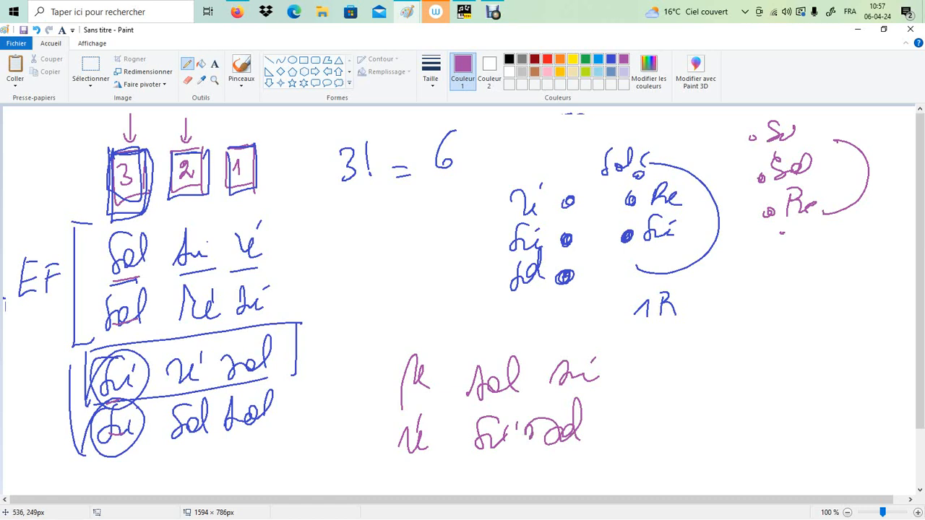
# Label the si-first group 1R and the ré-first group 2R, with a vertical bar before the ré-first lines
pyautogui.moveTo(18, 418)
pyautogui.mouseDown()
pyautogui.moveTo(25, 406)
pyautogui.moveTo(36, 423)
pyautogui.mouseUp()
pyautogui.moveTo(45, 421)
pyautogui.mouseDown()
pyautogui.moveTo(60, 397)
pyautogui.moveTo(70, 425)
pyautogui.mouseUp()
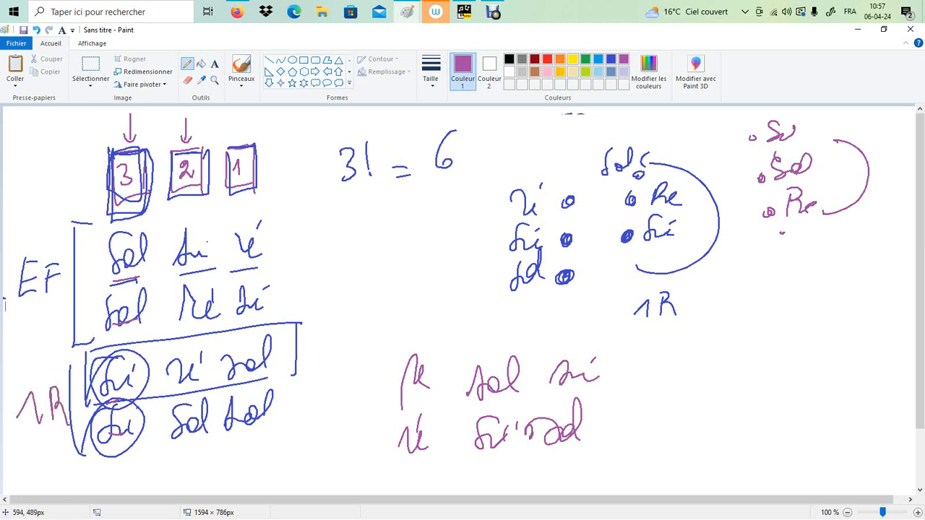
pyautogui.moveTo(356, 391)
pyautogui.mouseDown()
pyautogui.moveTo(346, 416)
pyautogui.moveTo(361, 417)
pyautogui.mouseUp()
pyautogui.moveTo(370, 383)
pyautogui.mouseDown()
pyautogui.moveTo(372, 418)
pyautogui.moveTo(387, 415)
pyautogui.mouseUp()
pyautogui.moveTo(394, 347); pyautogui.dragTo(397, 473)
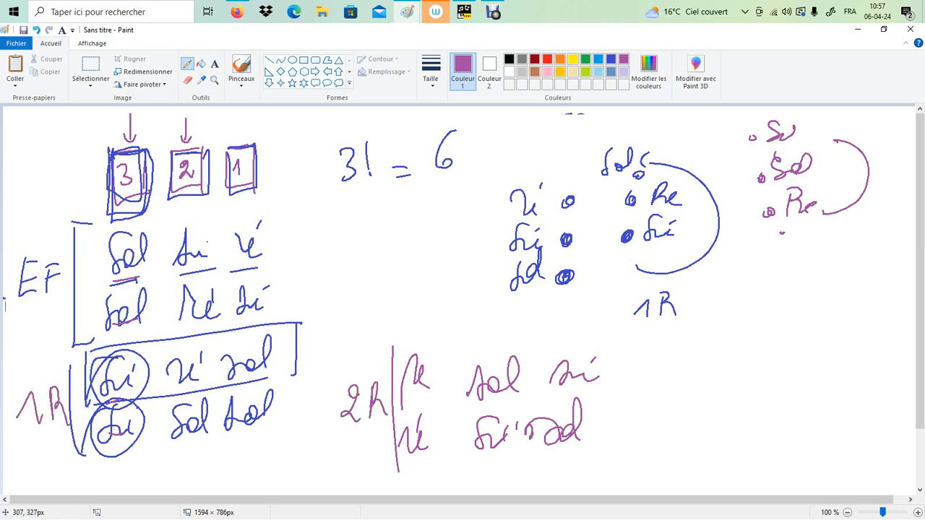
# Draw a purple arrow pointing to the first note order of each of the three groups
pyautogui.moveTo(341, 243); pyautogui.dragTo(295, 253)
pyautogui.moveTo(295, 240); pyautogui.dragTo(292, 259)
pyautogui.moveTo(353, 352); pyautogui.dragTo(318, 365)
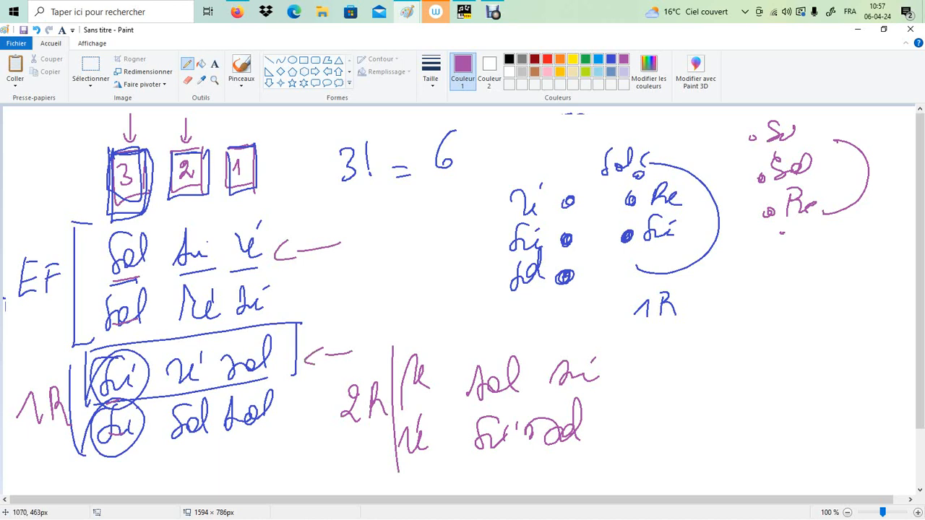
pyautogui.moveTo(657, 371)
pyautogui.mouseDown()
pyautogui.moveTo(610, 377)
pyautogui.moveTo(620, 386)
pyautogui.mouseUp()
# Switch to NoteWorthy Composer and insert a Double bar line after the final rest in the upper staff
pyautogui.click(464, 12)
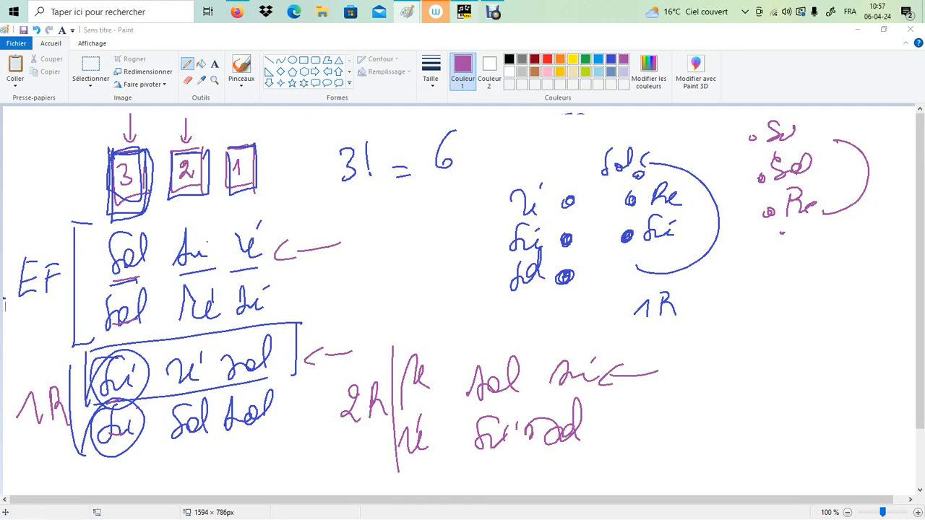
pyautogui.click(769, 261)
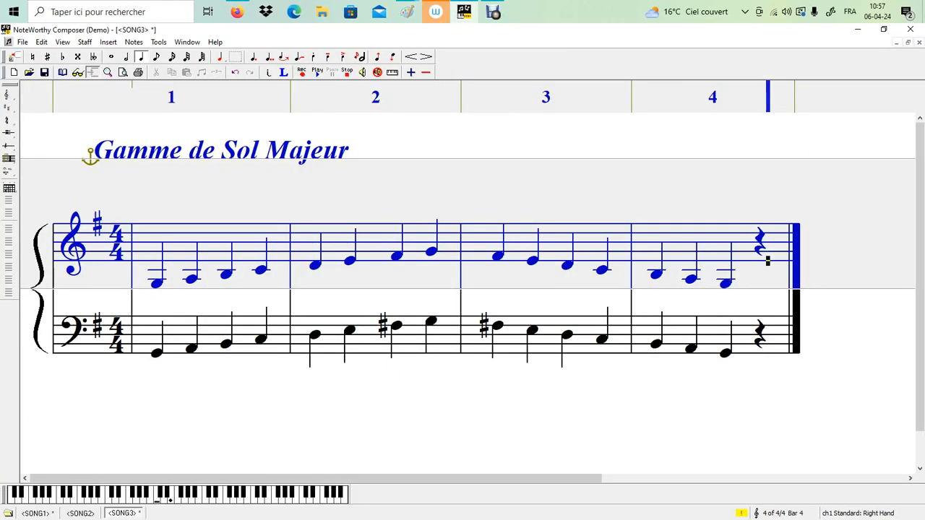
pyautogui.click(108, 42)
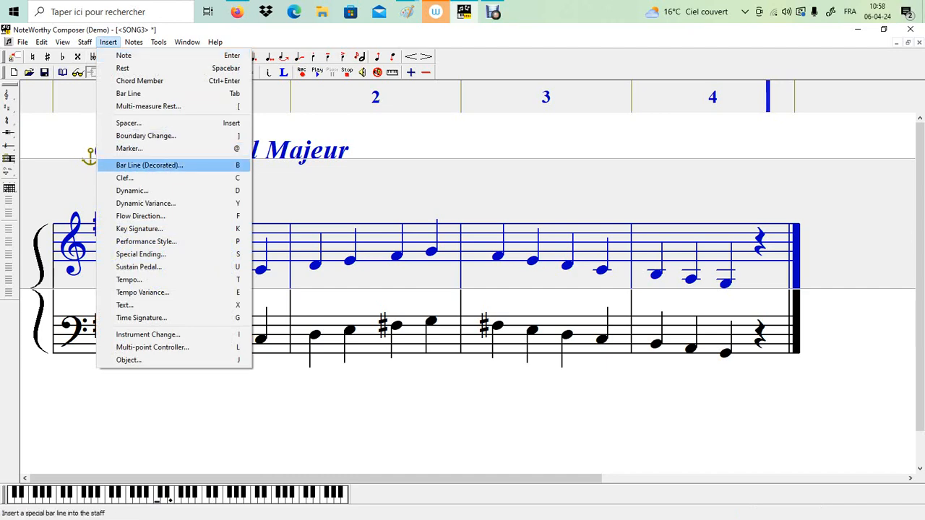
pyautogui.click(149, 165)
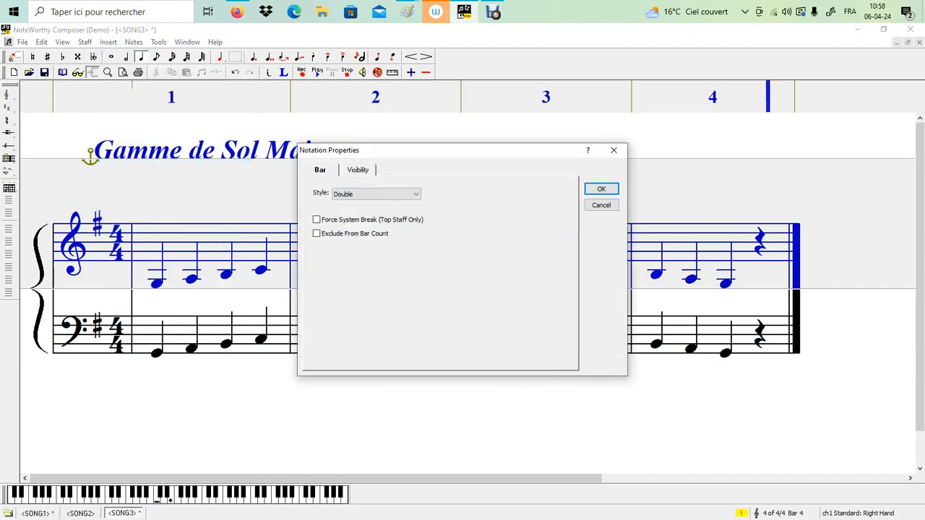
pyautogui.click(601, 188)
# Insert a matching Double bar line after the final rest in the lower staff
pyautogui.hotkey('ctrl', 'Down')
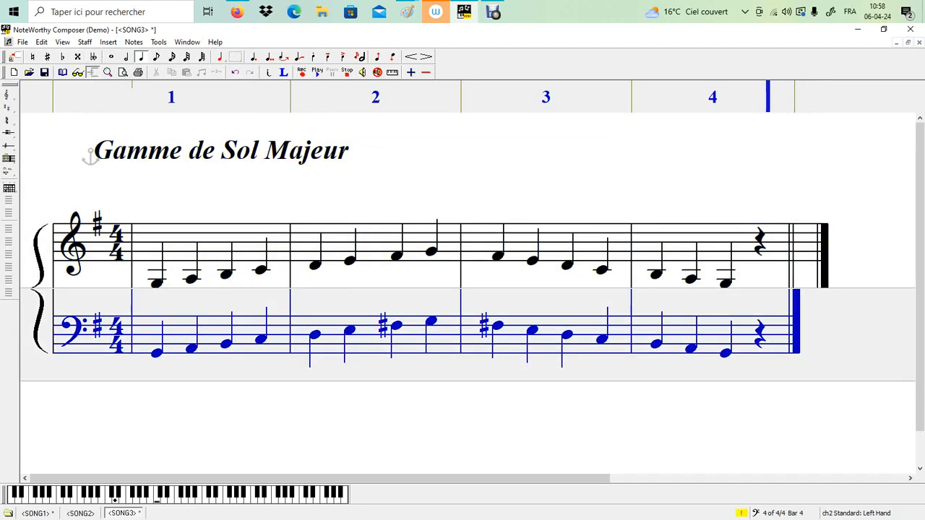
pyautogui.click(109, 42)
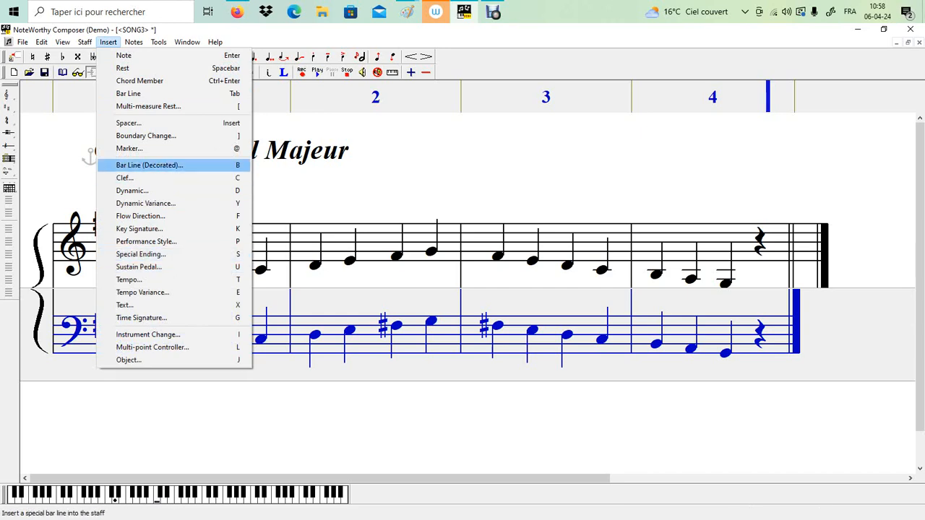
pyautogui.click(150, 166)
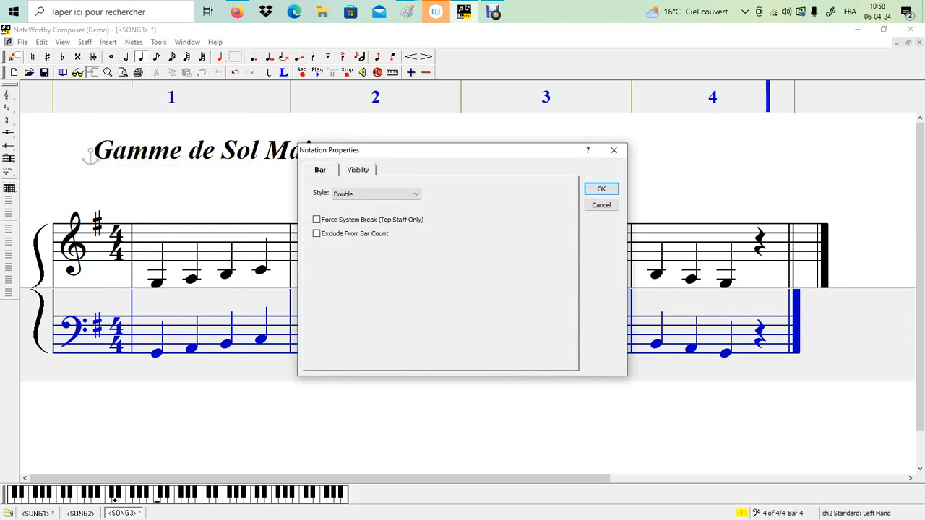
pyautogui.click(601, 189)
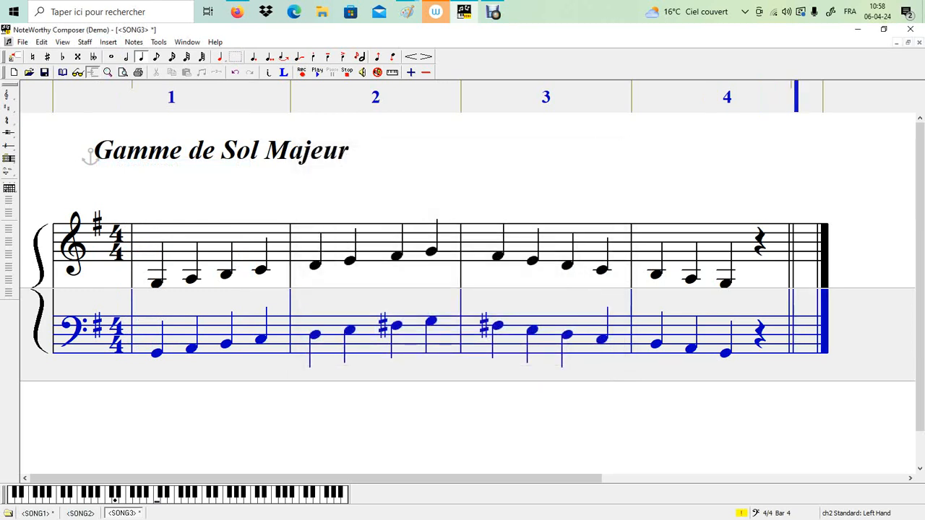
# Add a low sol quarter note after the double bar in the upper staff, as the first note of bar 5
pyautogui.hotkey('ctrl', 'Up')
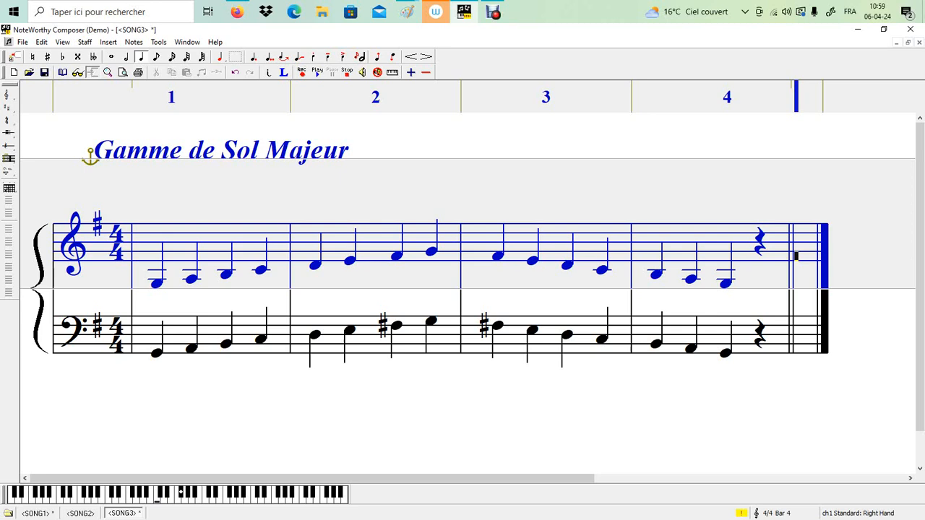
pyautogui.press('Down')
pyautogui.press('Down')
pyautogui.press('Down')
pyautogui.press('Down')
pyautogui.press('Down')
pyautogui.press('Down')
pyautogui.press('Return')
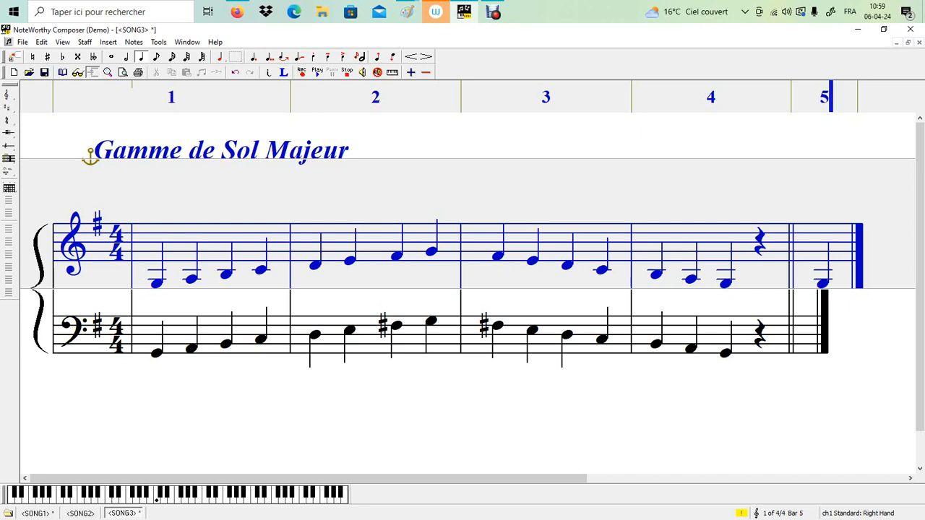
# Stack si and ré on the new sol in the upper staff to form the root-position G major chord
pyautogui.press('Down')
pyautogui.hotkey('shift', 'Return')
pyautogui.press('Up')
pyautogui.press('Up')
pyautogui.hotkey('shift', 'Return')
# Enter the root-position sol, si, ré quarter-note chord after the double bar in the lower staff
pyautogui.press('pagedown')
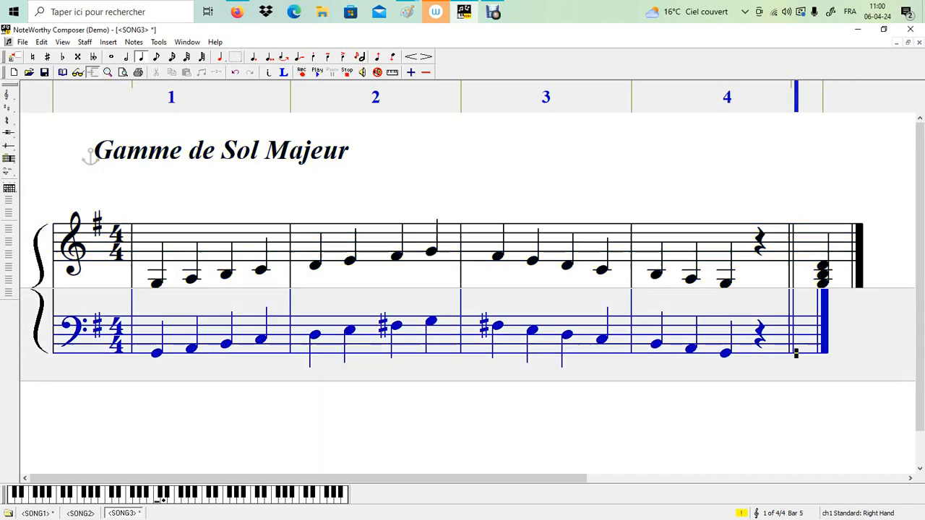
pyautogui.press('Return')
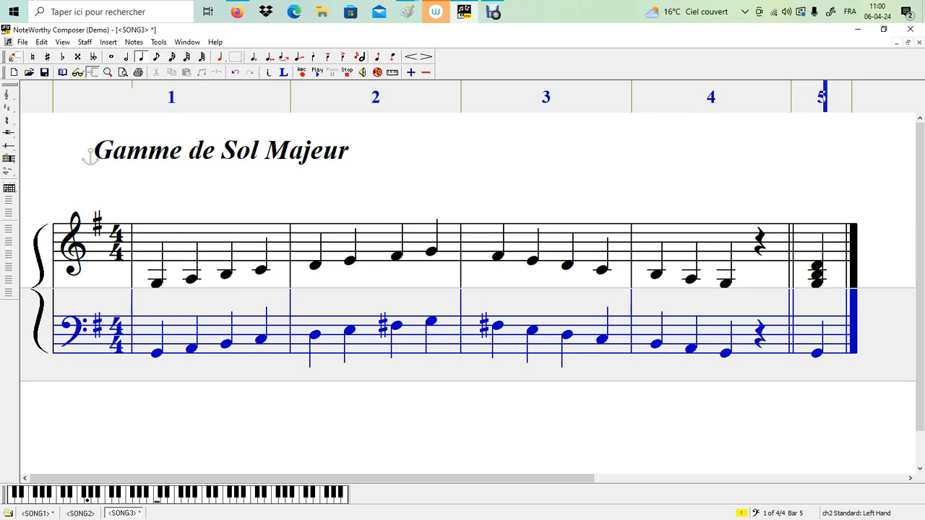
pyautogui.press('Up')
pyautogui.press('Up')
pyautogui.hotkey('ctrl', 'Return')
pyautogui.press('Up')
pyautogui.press('Up')
pyautogui.press('Up')
pyautogui.hotkey('ctrl', 'Return')
pyautogui.press('Up')
pyautogui.press('Up')
pyautogui.press('Up')
pyautogui.press('Up')
pyautogui.press('Up')
pyautogui.press('Up')
pyautogui.press('Up')
pyautogui.press('Up')
pyautogui.press('Up')
pyautogui.press('Up')
pyautogui.press('Up')
pyautogui.press('Up')
pyautogui.press('Up')
pyautogui.press('Up')
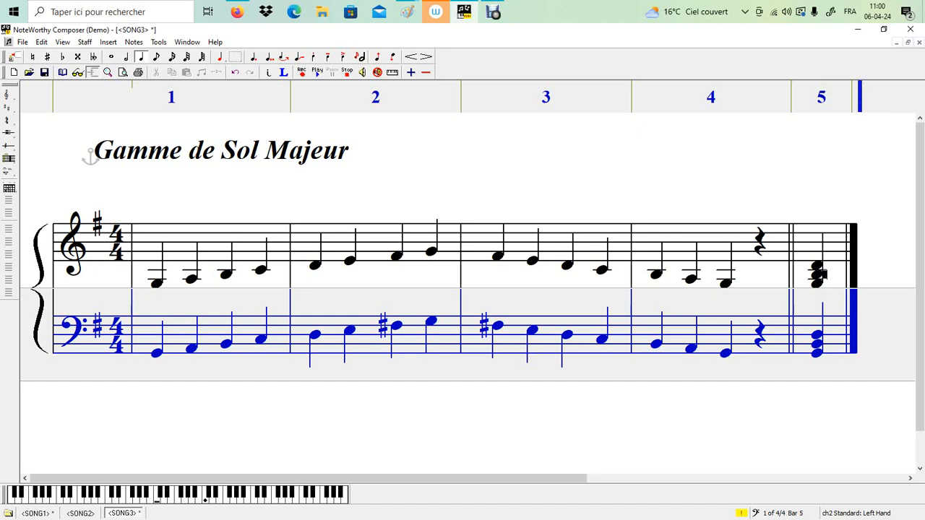
pyautogui.press('Return')
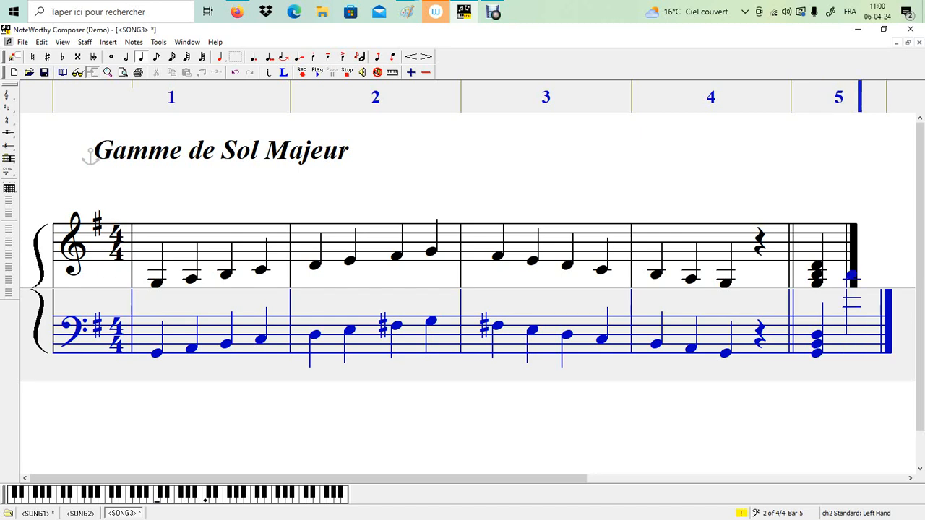
pyautogui.press('BackSpace')
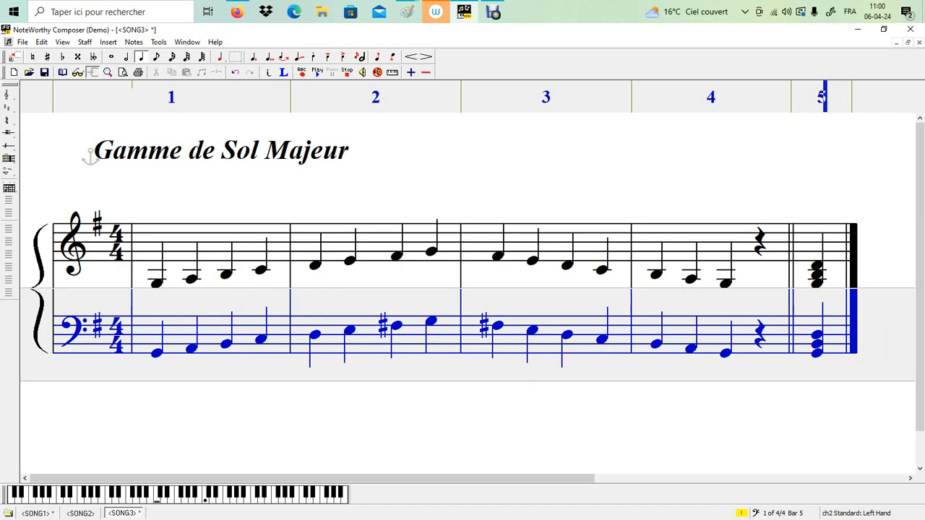
# Add the first-inversion chord si, ré, sol as the second quarter-note chord of bar 5 in the upper staff
pyautogui.hotkey('ctrl', 'Up')
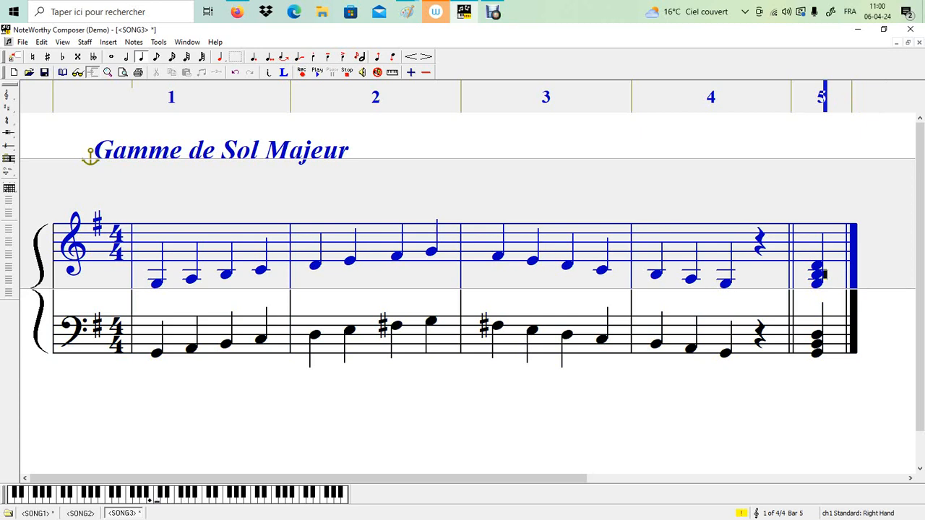
pyautogui.press('Return')
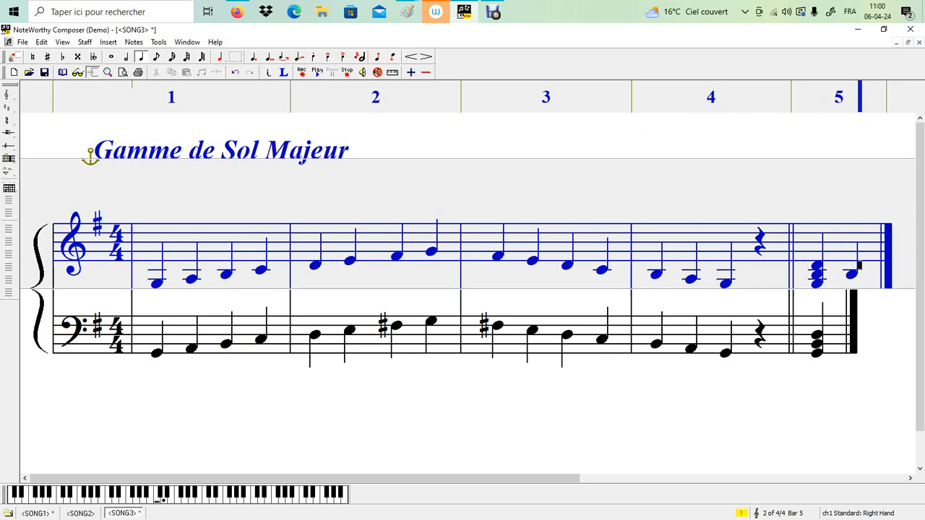
pyautogui.hotkey('shift', 'Return')
pyautogui.press('Up')
pyautogui.press('Up')
pyautogui.hotkey('shift', 'Return')
pyautogui.click(407, 11)
# Enter the first-inversion chord si, ré, sol as the second quarter-note chord of bar 5 in the lower staff
pyautogui.press('pagedown')
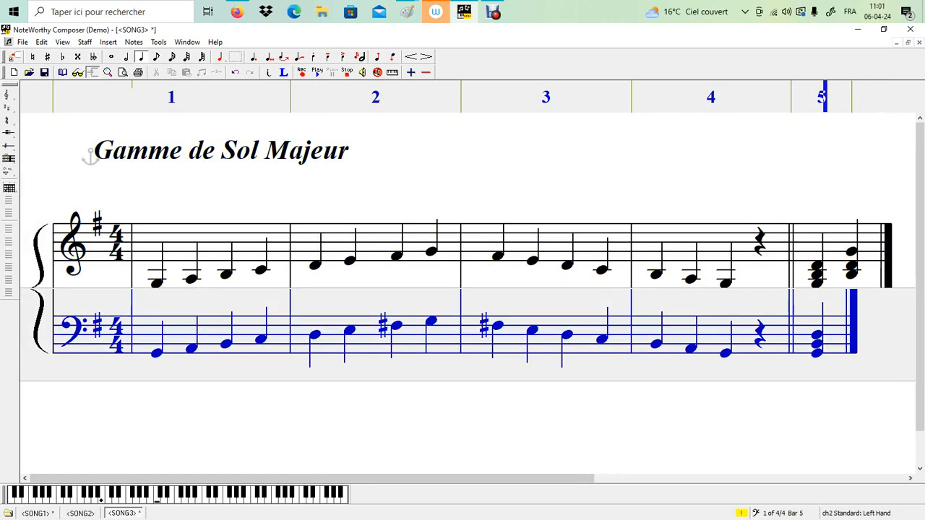
pyautogui.press('Return')
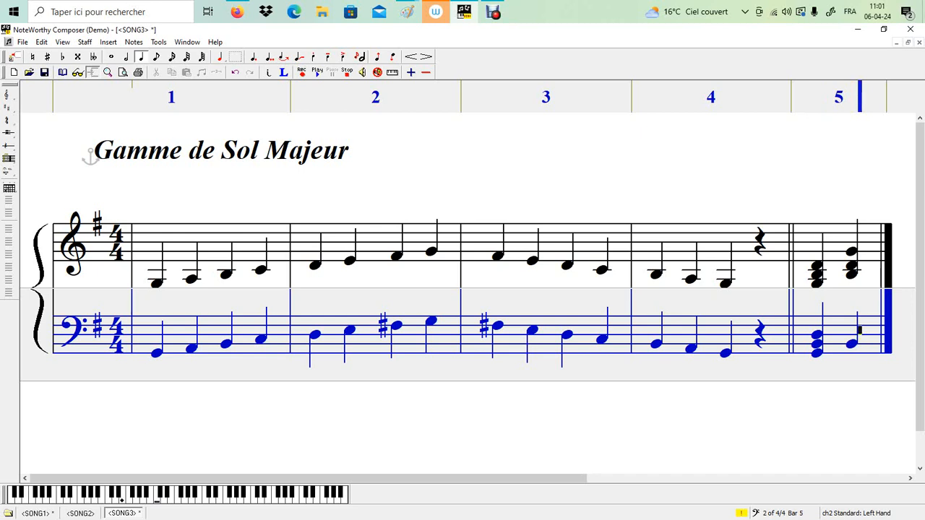
pyautogui.hotkey('ctrl', 'Return')
pyautogui.press('Up')
pyautogui.press('Up')
pyautogui.press('Down')
pyautogui.hotkey('shift', 'Return')
pyautogui.moveTo(408, 12)
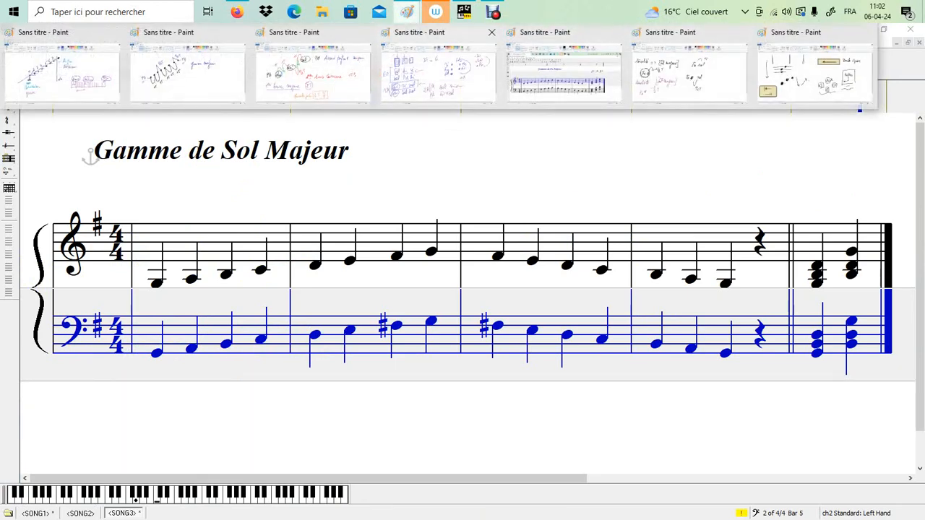
# Add the second-inversion chord ré, sol, si as the third quarter-note chord of bar 5 in the upper staff
pyautogui.click(483, 63)
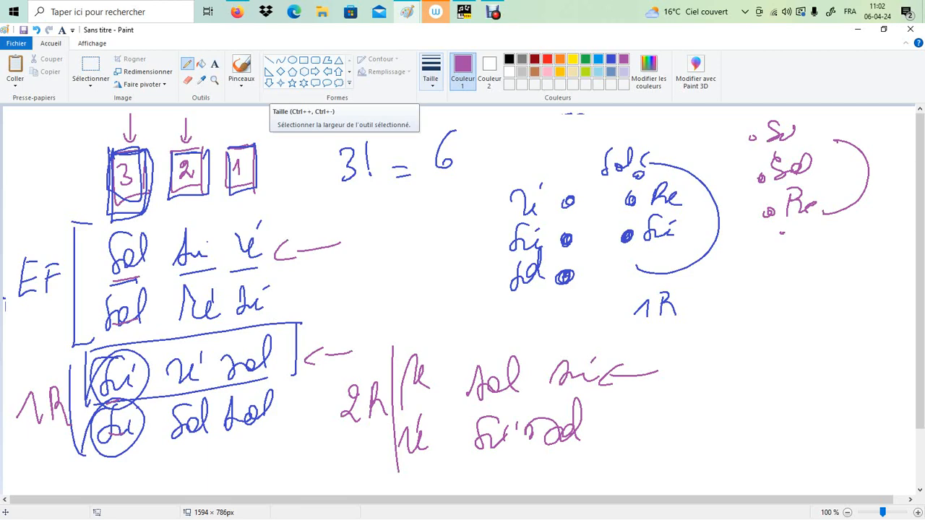
pyautogui.click(464, 11)
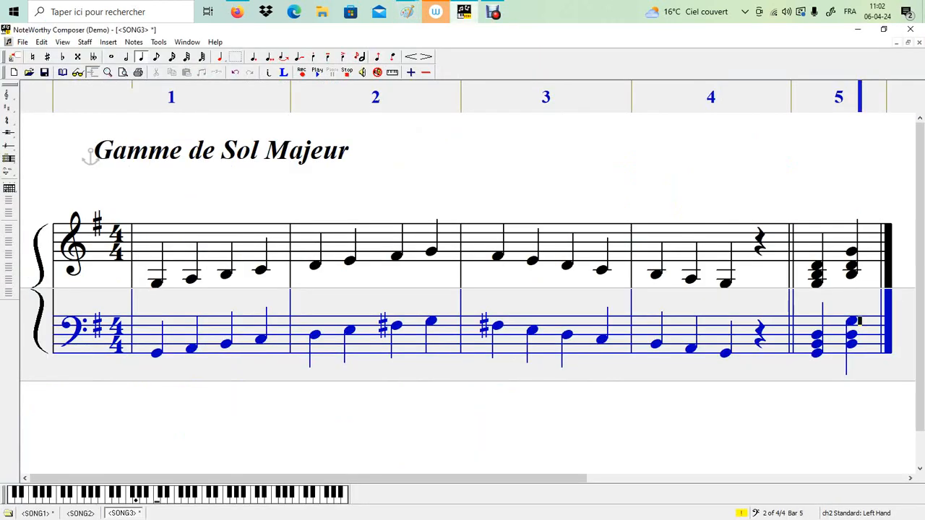
pyautogui.hotkey('ctrl', 'Up')
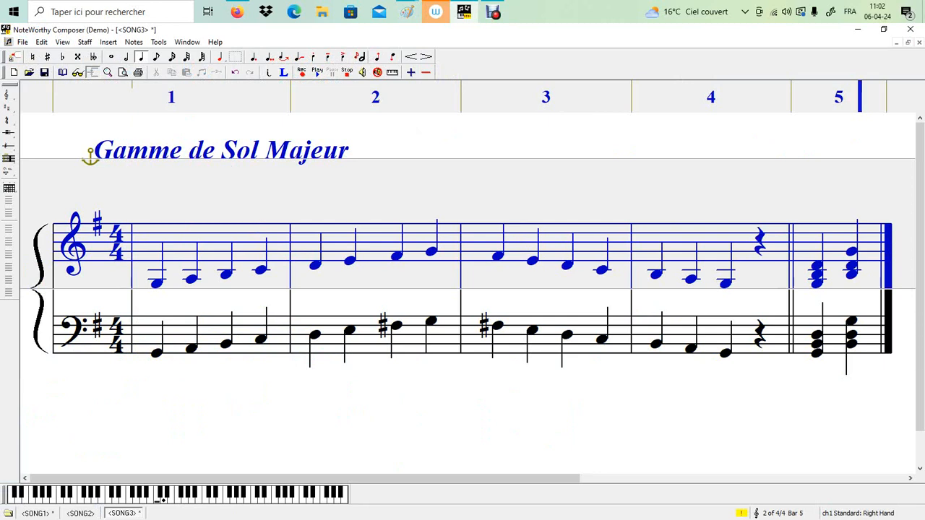
pyautogui.press('Return')
pyautogui.press('Up')
pyautogui.press('Up')
pyautogui.press('Up')
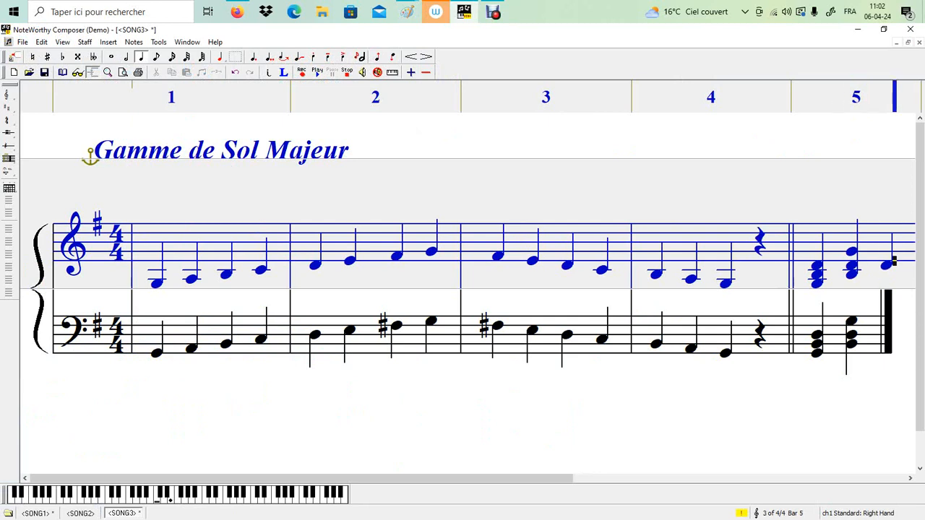
pyautogui.hotkey('shift', 'Return')
pyautogui.press('Up')
pyautogui.press('Up')
pyautogui.press('Up')
pyautogui.press('Up')
pyautogui.press('Down')
pyautogui.hotkey('shift', 'Return')
pyautogui.press('Down')
pyautogui.press('Down')
pyautogui.press('Down')
pyautogui.press('Down')
pyautogui.press('Down')
pyautogui.press('Down')
pyautogui.press('Down')
pyautogui.press('Down')
pyautogui.press('Down')
pyautogui.press('Down')
pyautogui.doubleClick(860, 335)
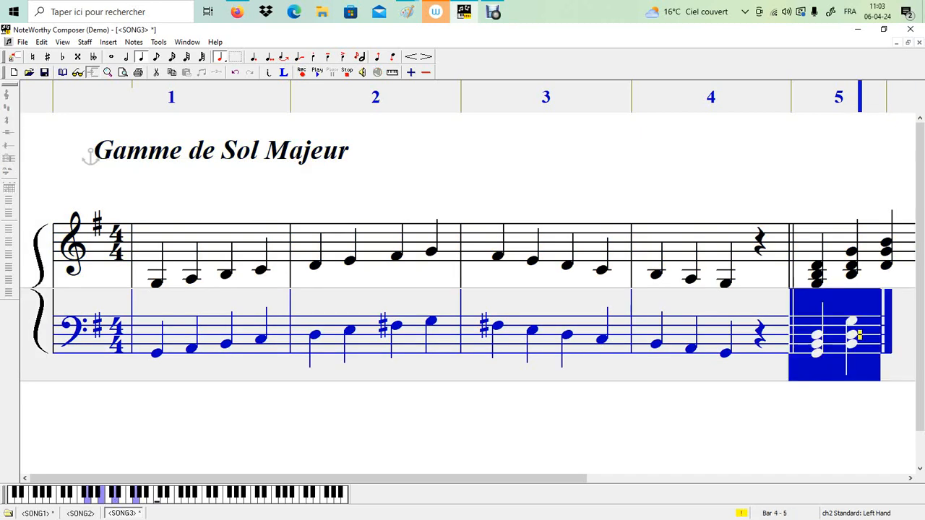
pyautogui.click(825, 399)
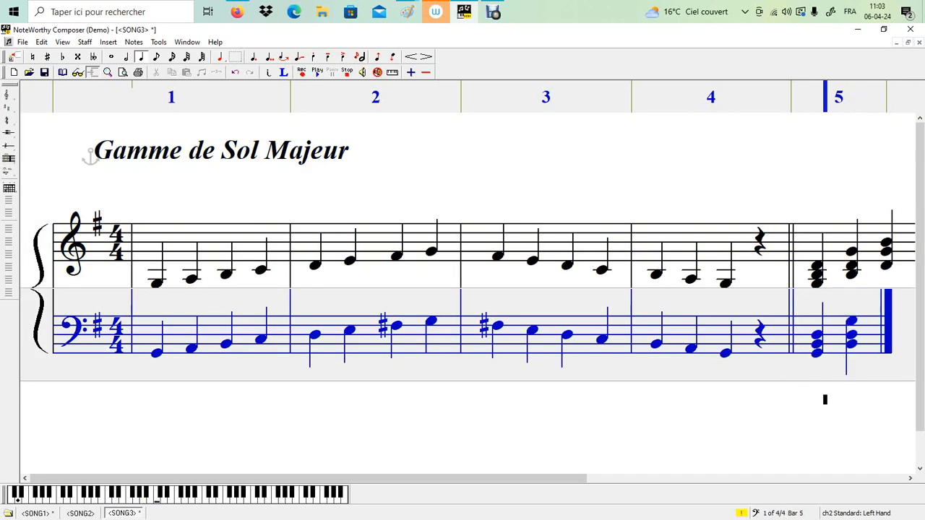
pyautogui.press('Right')
pyautogui.press('Return')
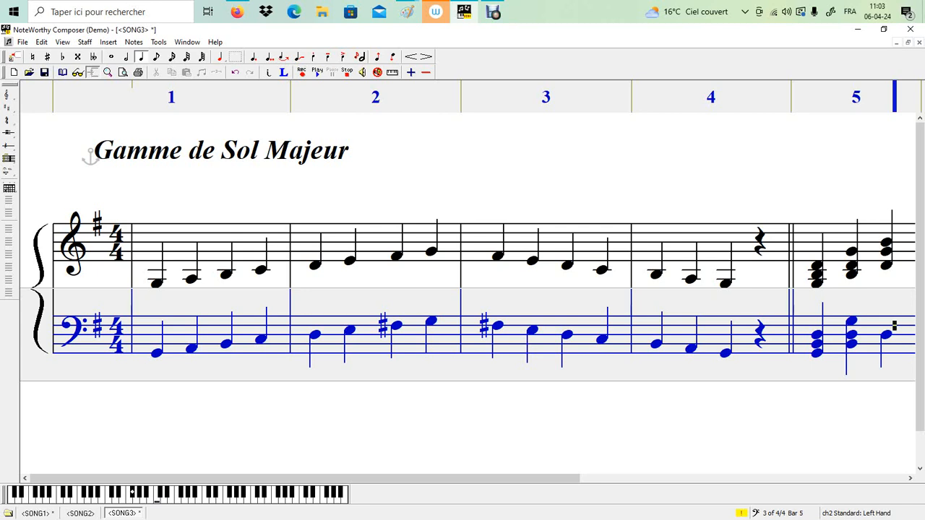
pyautogui.hotkey('ctrl', 'Return')
pyautogui.press('BackSpace')
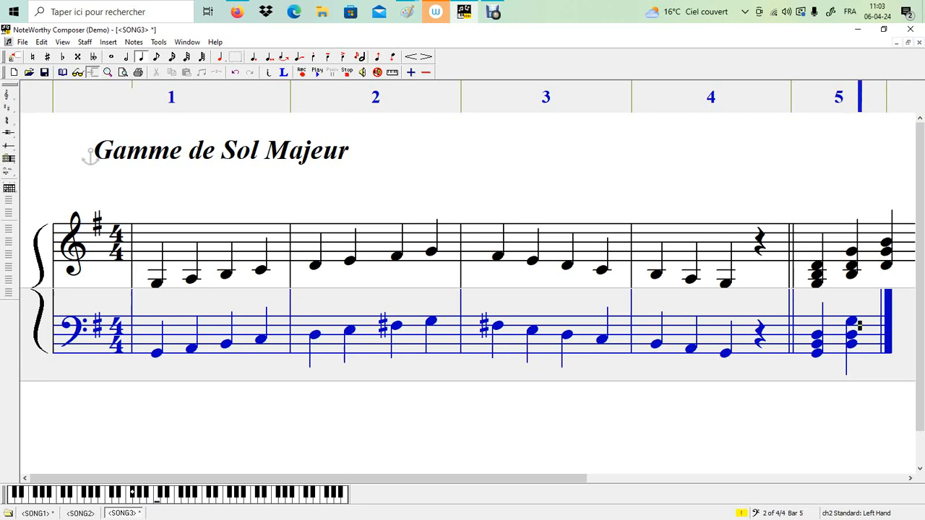
# Enter the second-inversion chord ré, sol, si as the third quarter-note chord of bar 5 in the lower staff
pyautogui.press('Down')
pyautogui.press('Down')
pyautogui.press('Return')
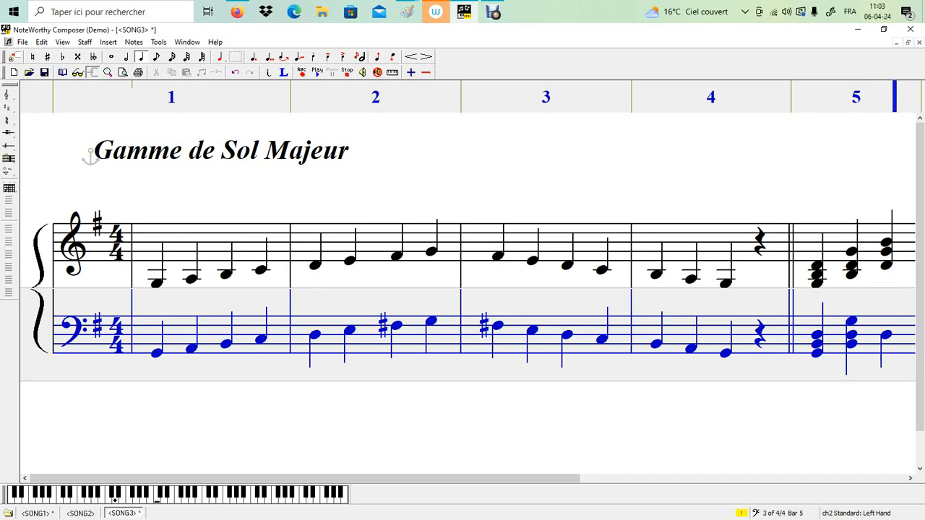
pyautogui.press('Up')
pyautogui.press('Up')
pyautogui.press('Up')
pyautogui.hotkey('shift', 'Return')
pyautogui.press('Up')
pyautogui.press('Up')
pyautogui.hotkey('shift', 'Return')
pyautogui.scroll(-1, 467, 295)
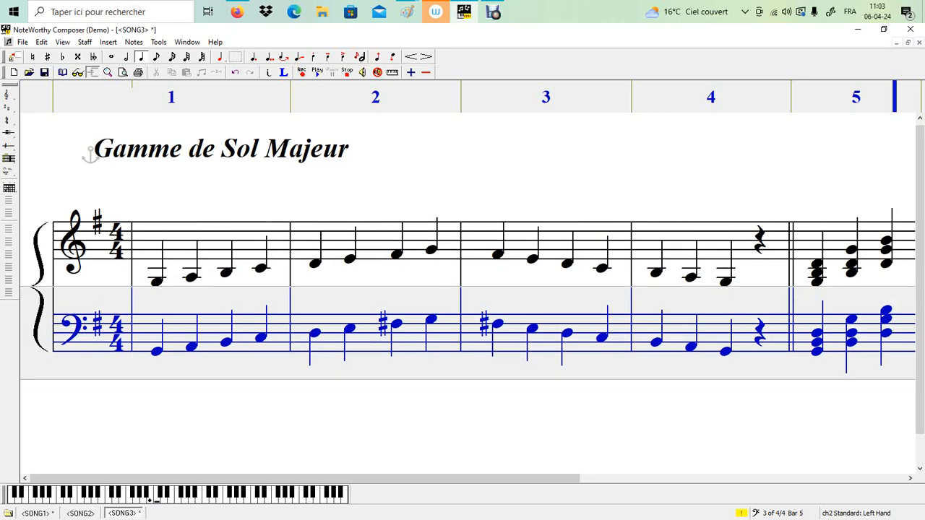
pyautogui.scroll(-3, 467, 281)
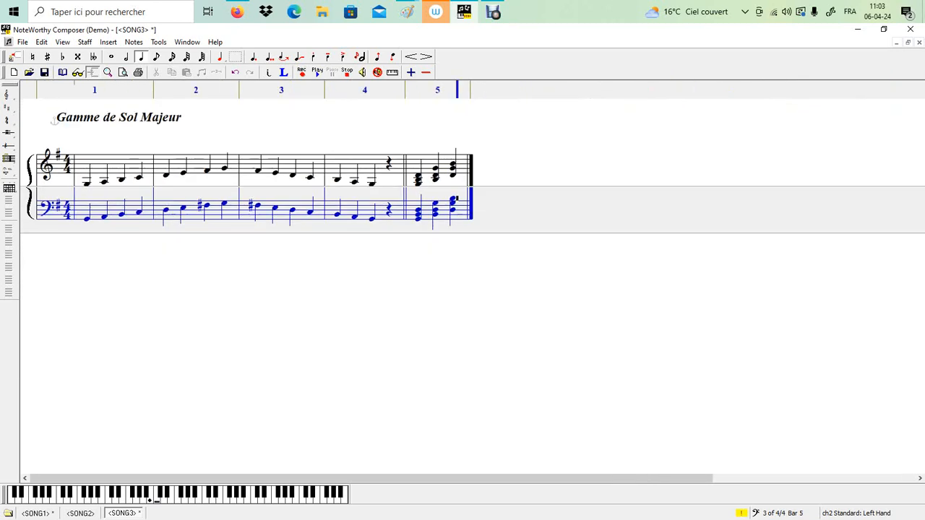
pyautogui.scroll(3, 467, 282)
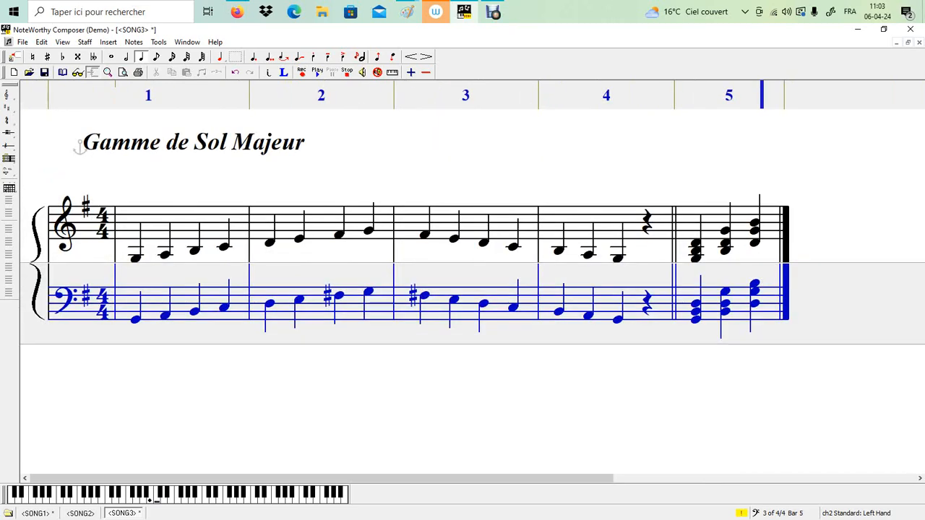
pyautogui.scroll(1, 467, 281)
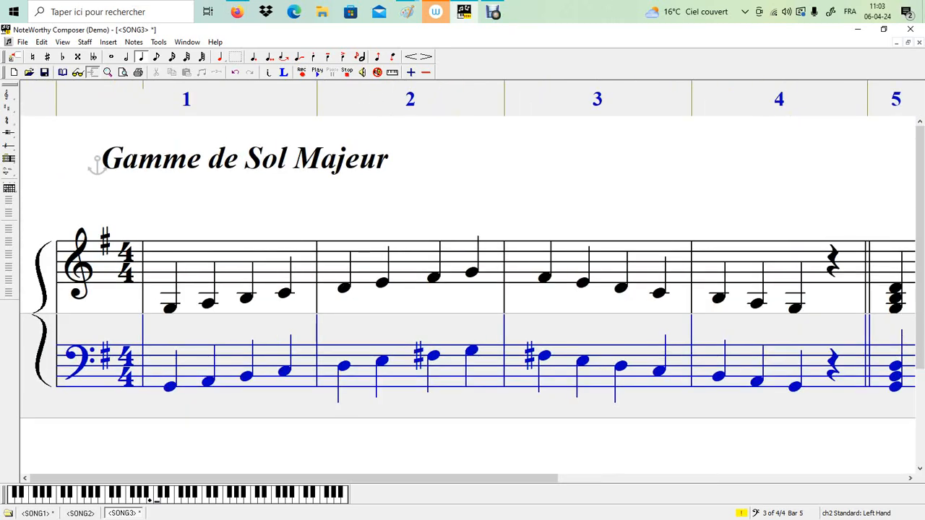
pyautogui.scroll(-1, 467, 282)
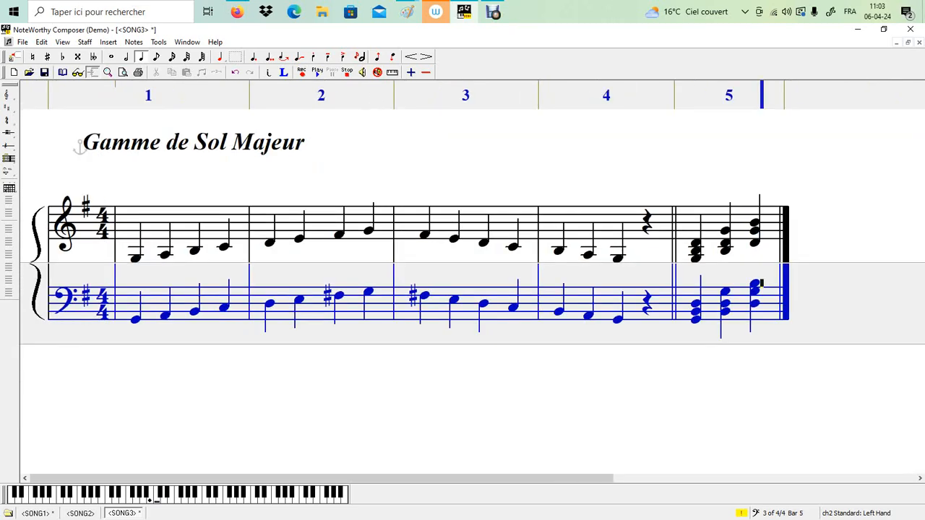
pyautogui.rightClick(653, 308)
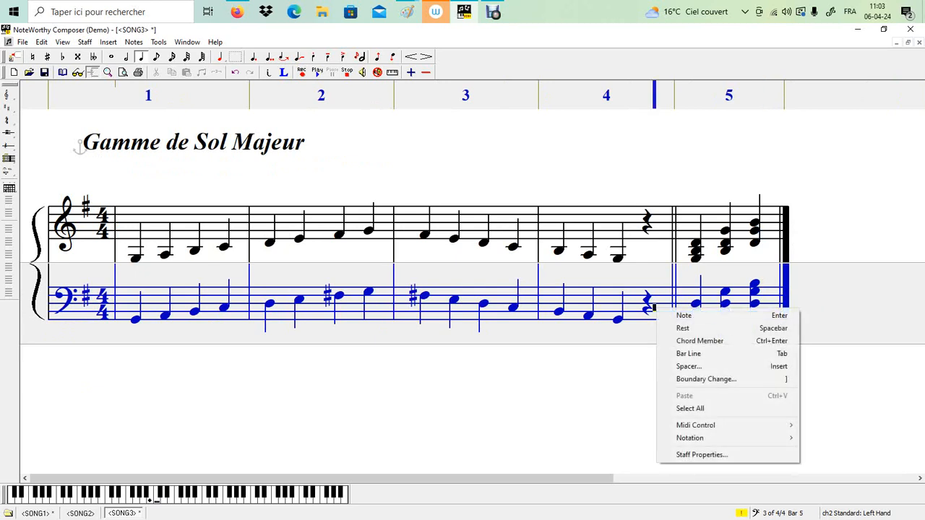
pyautogui.doubleClick(654, 305)
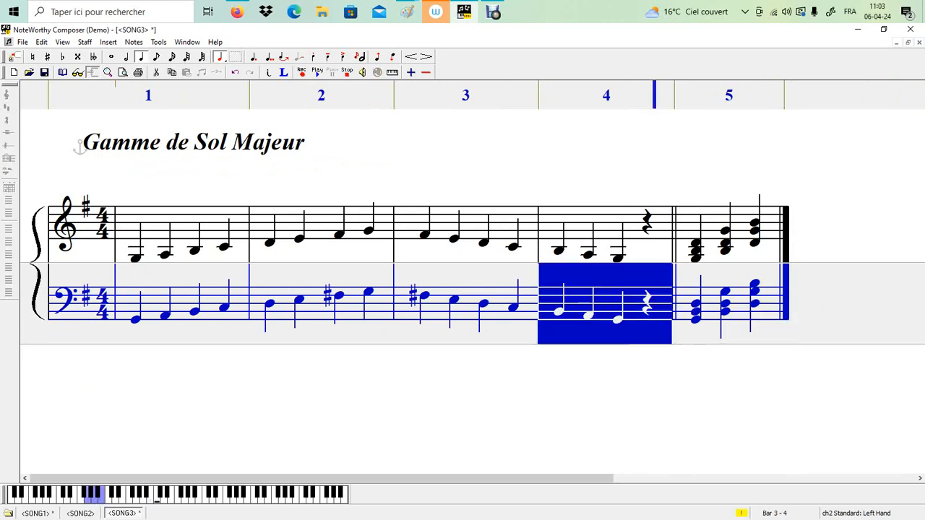
pyautogui.click(118, 240)
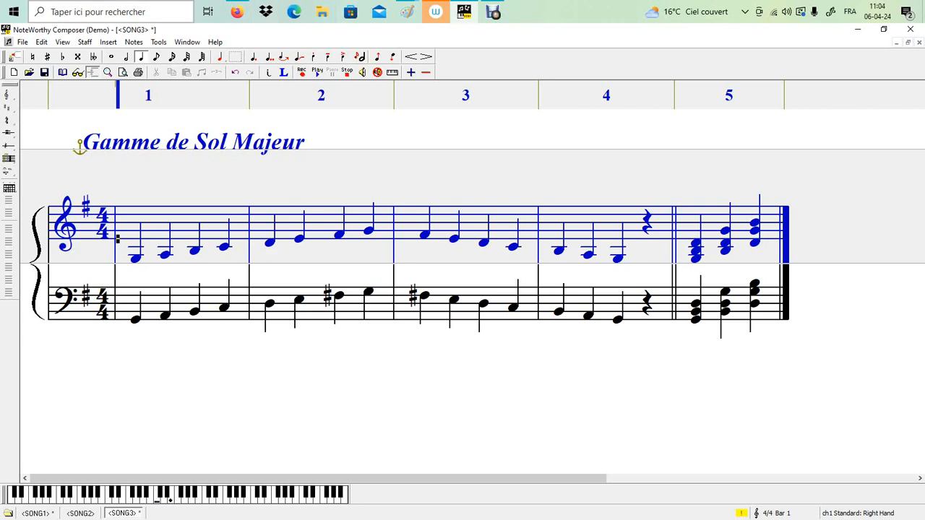
pyautogui.click(108, 42)
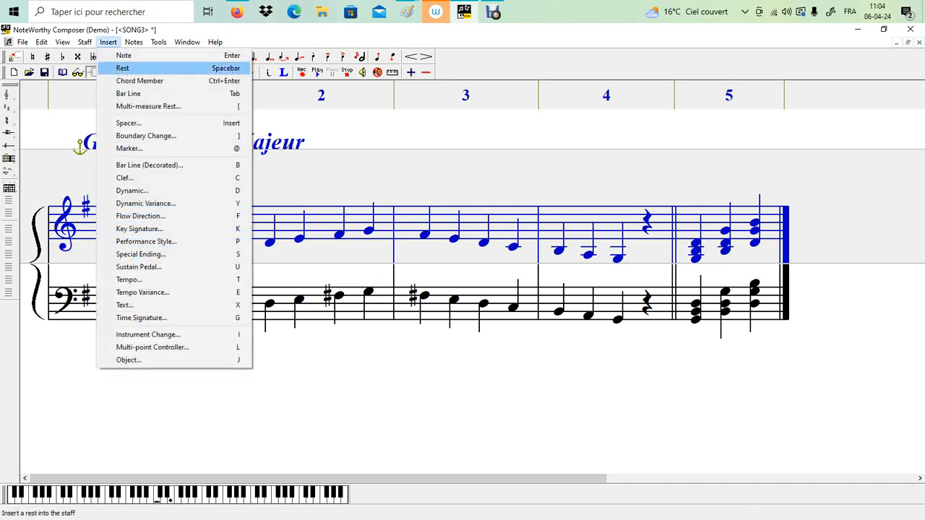
pyautogui.click(125, 305)
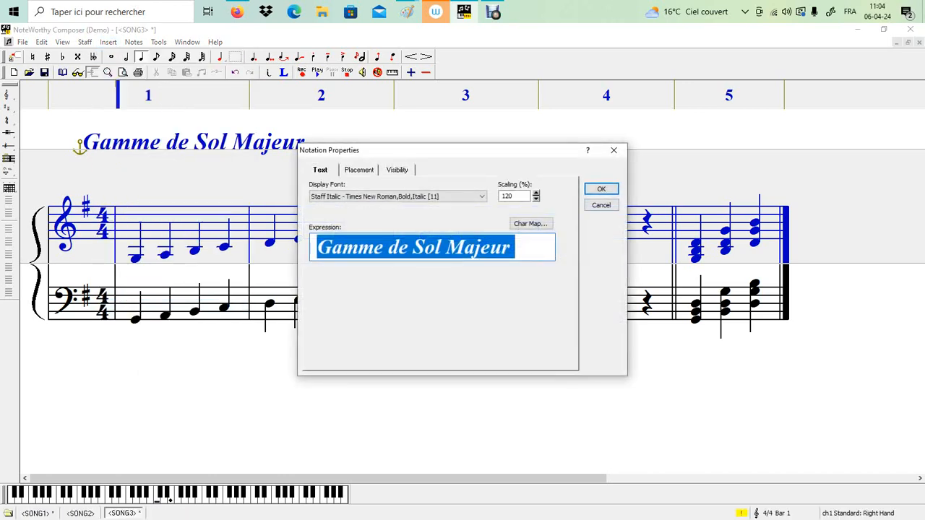
pyautogui.click(601, 205)
# Insert the text "E.F" at 50% scaling above the upper staff, just before the first chord of bar 5
pyautogui.click(679, 191)
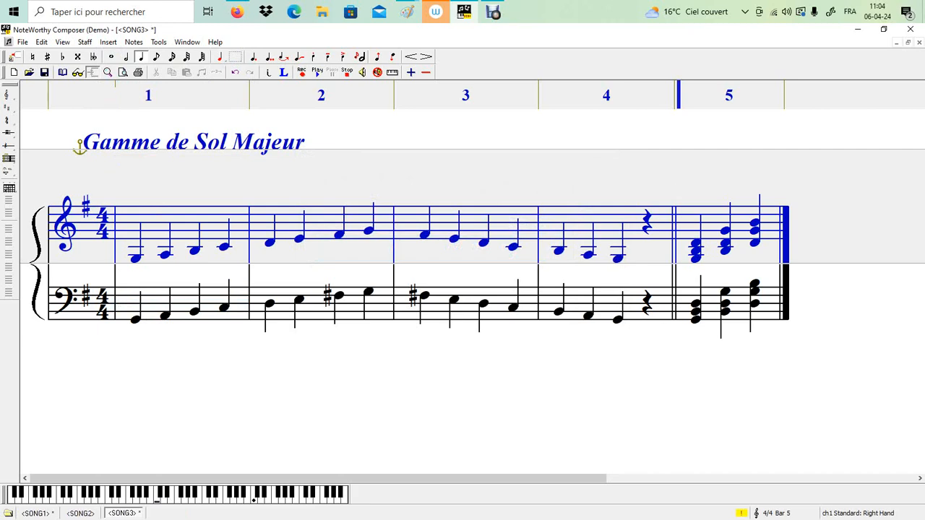
pyautogui.click(679, 133)
pyautogui.click(108, 42)
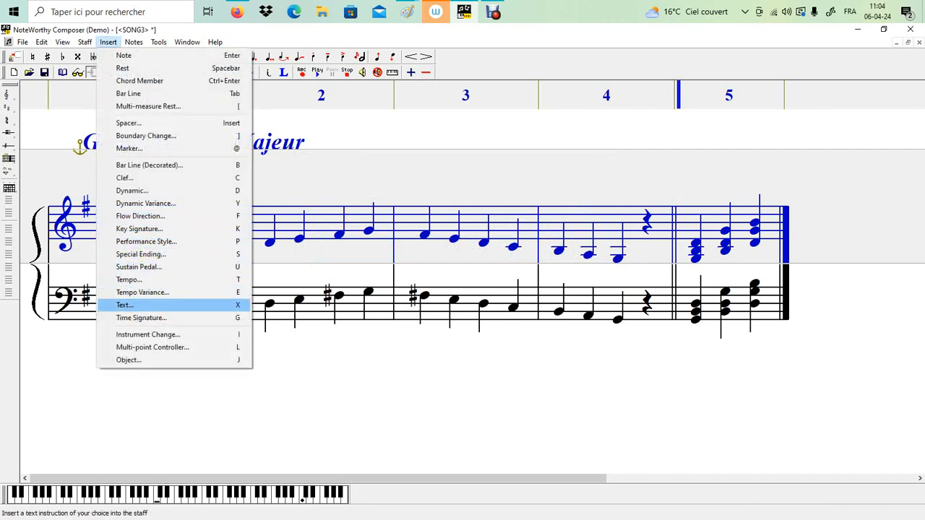
pyautogui.click(124, 305)
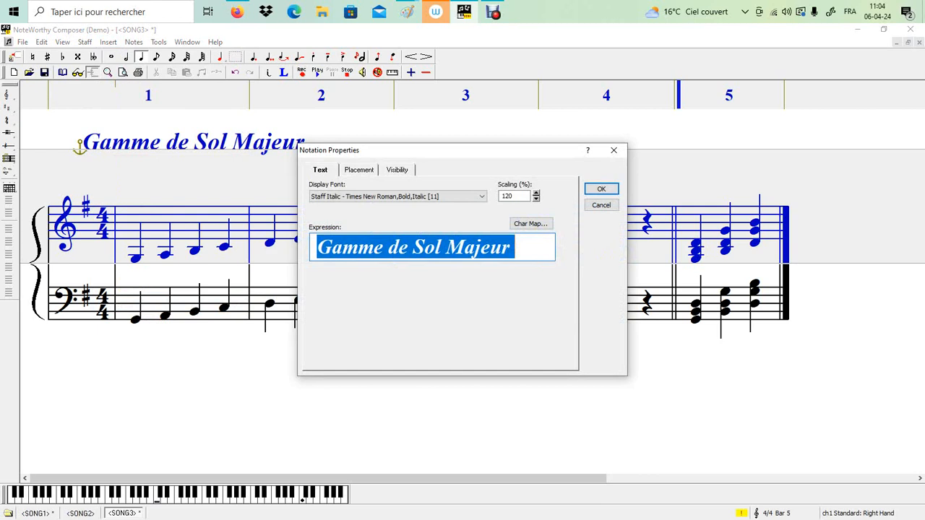
pyautogui.write('E.F')
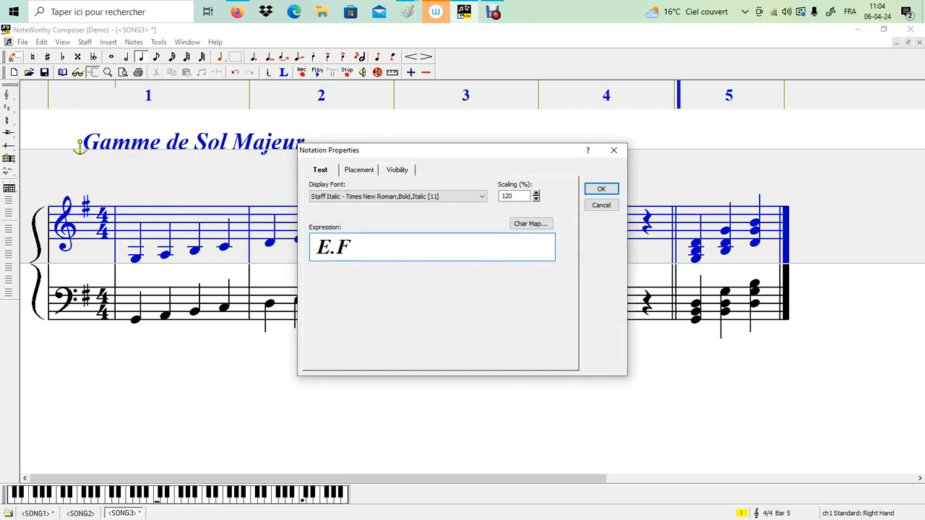
pyautogui.click(536, 199)
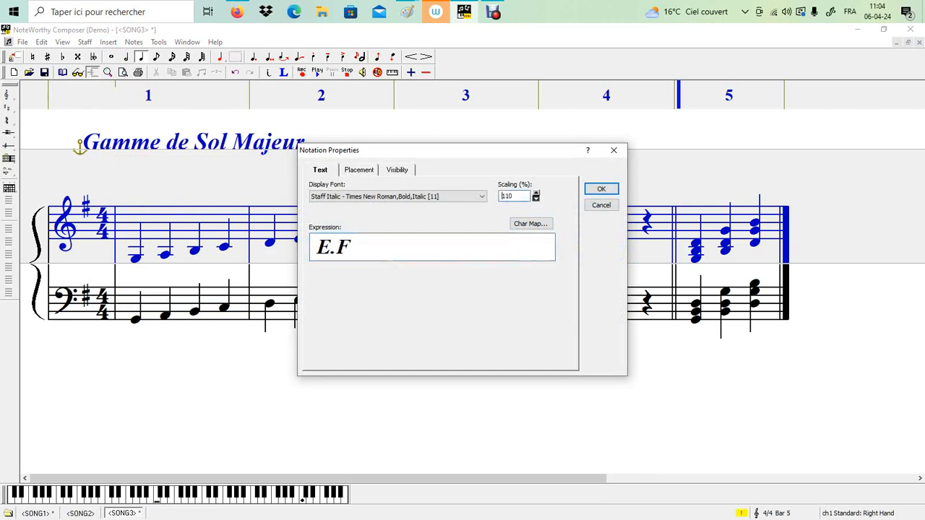
pyautogui.click(536, 199)
pyautogui.click(536, 199)
pyautogui.click(537, 199)
pyautogui.click(537, 199)
pyautogui.click(536, 199)
pyautogui.click(536, 199)
pyautogui.click(601, 189)
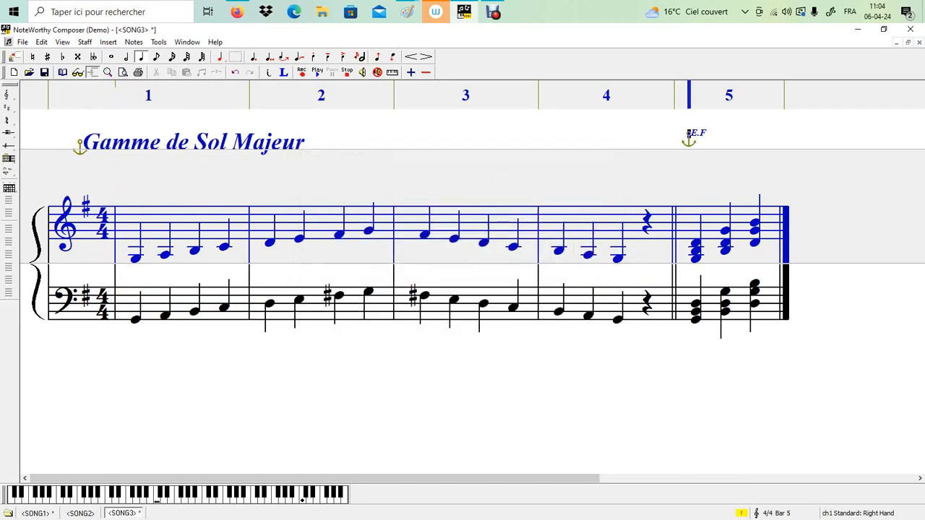
# Insert the text "1 R" at 50% scaling above the upper staff, between the second and third chords of bar 5
pyautogui.click(732, 142)
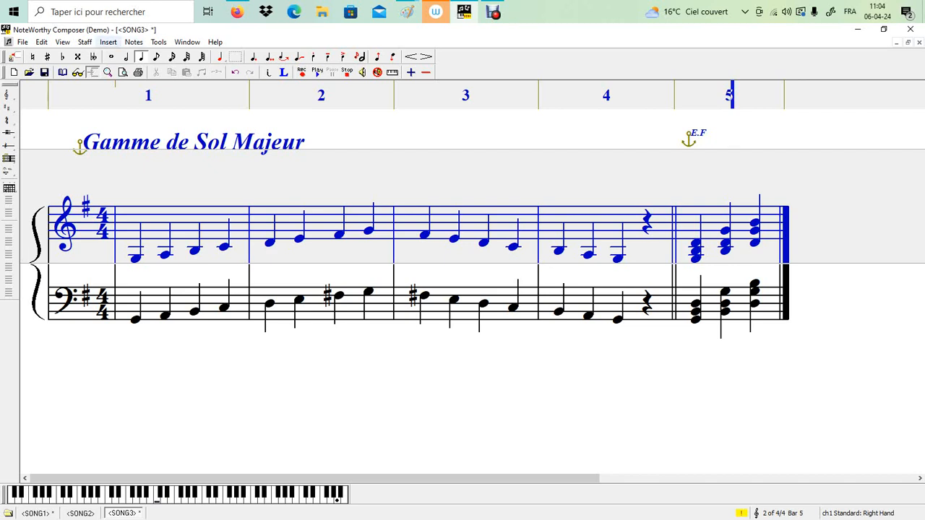
pyautogui.click(108, 42)
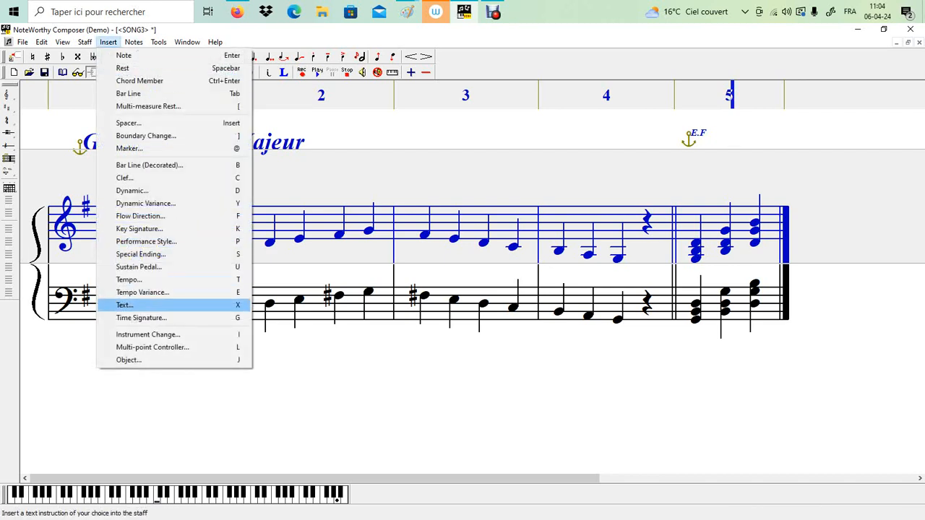
pyautogui.click(126, 305)
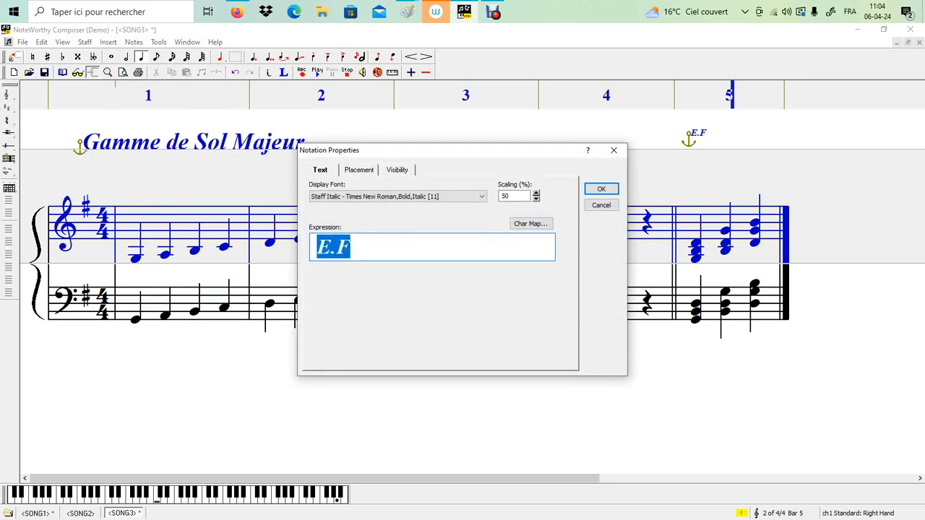
pyautogui.write('1')
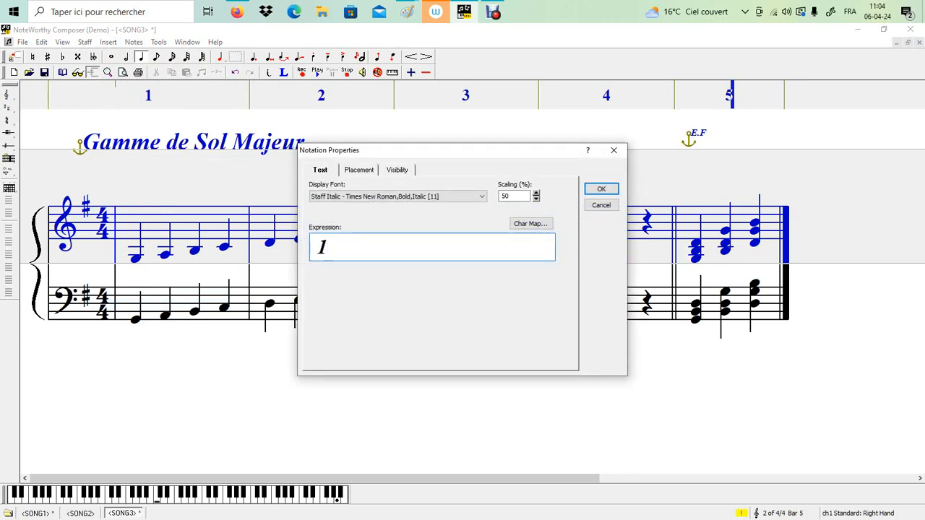
pyautogui.write(' R')
pyautogui.press('Return')
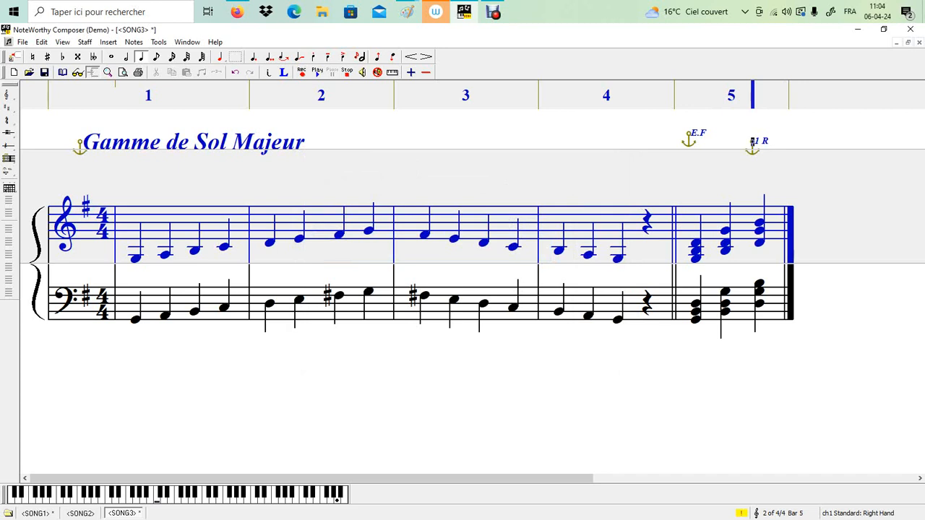
# Insert the "1 R" text just before the second chord of bar 5 and delete the misplaced copy before the third chord
pyautogui.click(703, 137)
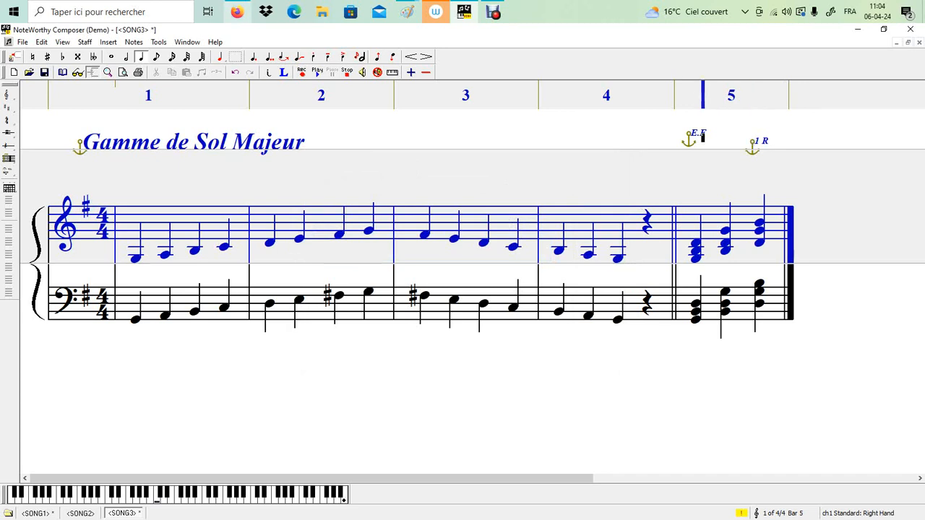
pyautogui.click(108, 42)
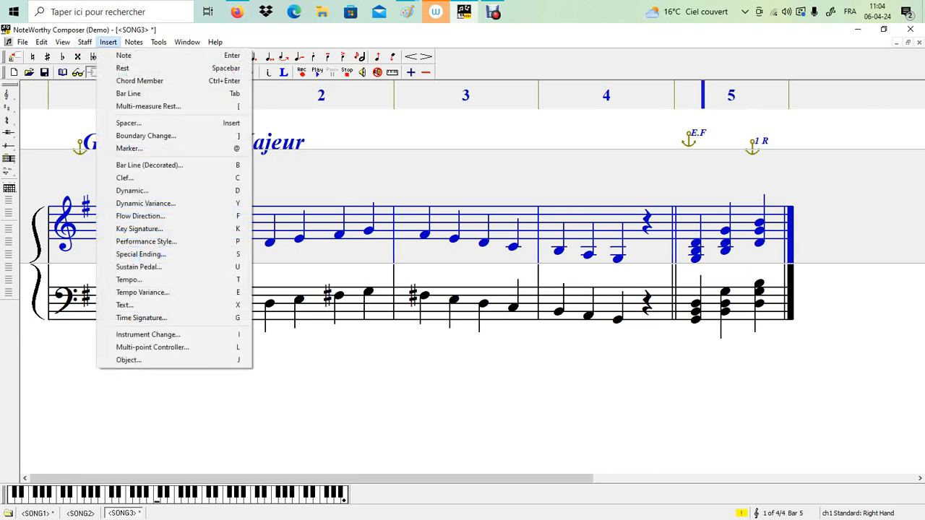
pyautogui.click(125, 305)
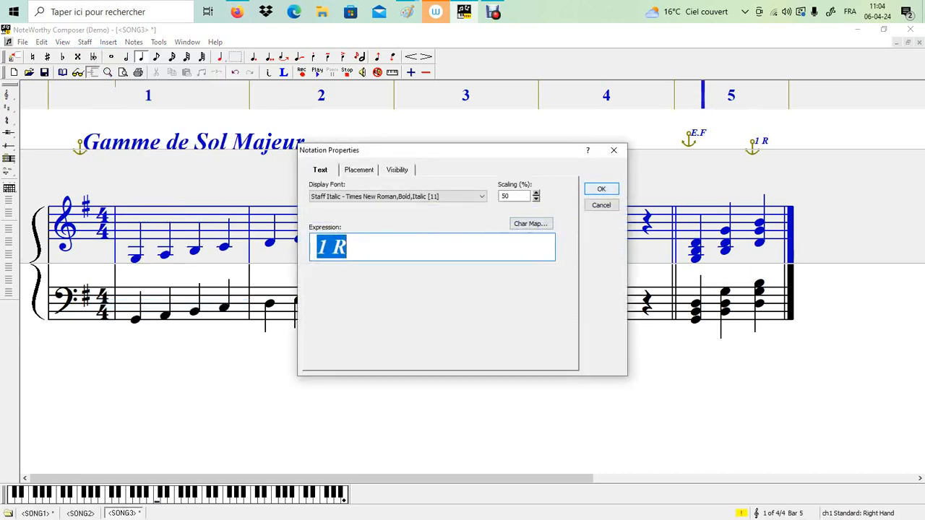
pyautogui.press('Return')
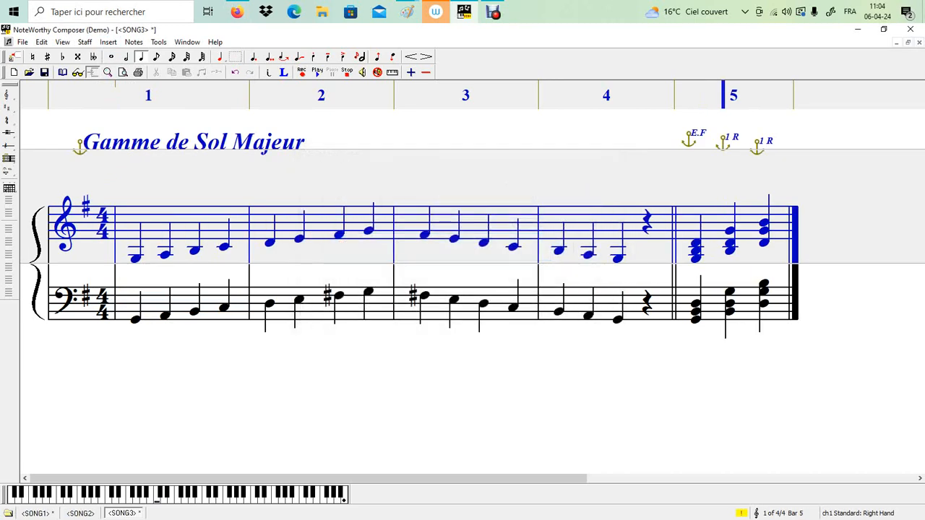
pyautogui.click(771, 142)
pyautogui.press('Left')
pyautogui.press('Delete')
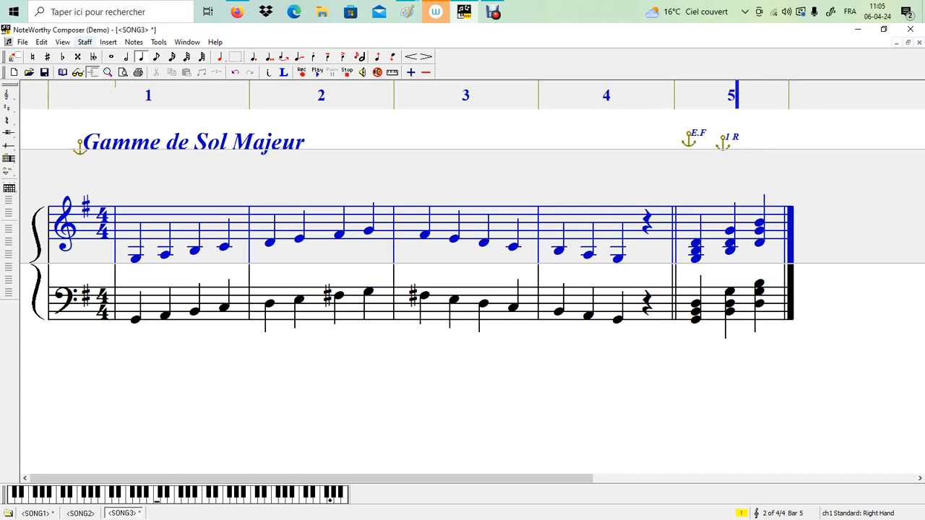
# Insert the text "2 R" at 50% scaling above the upper staff, just before the third chord of bar 5
pyautogui.click(108, 42)
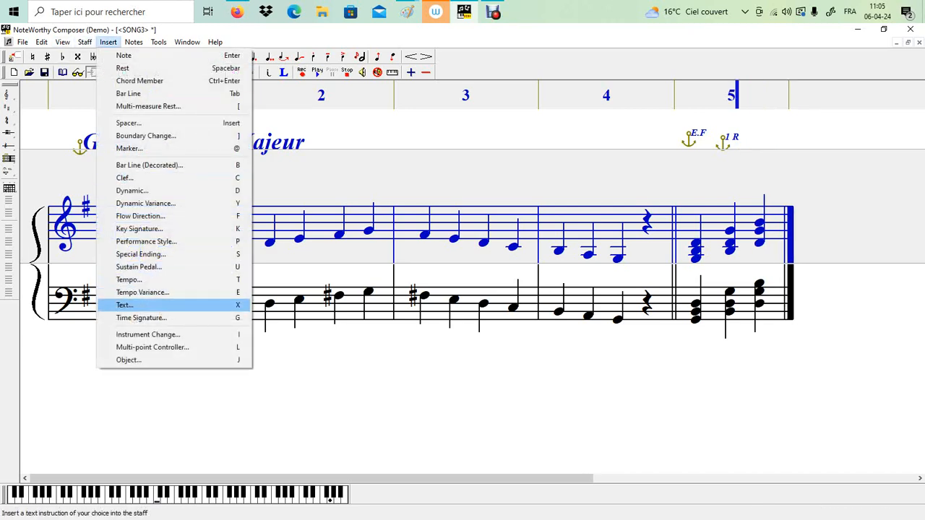
pyautogui.click(123, 304)
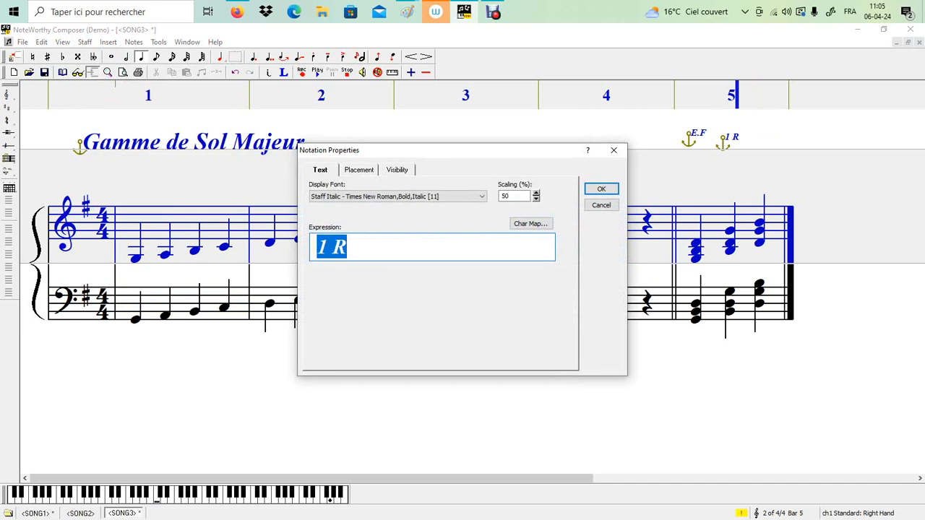
pyautogui.click(317, 247)
pyautogui.press('Right')
pyautogui.press('BackSpace')
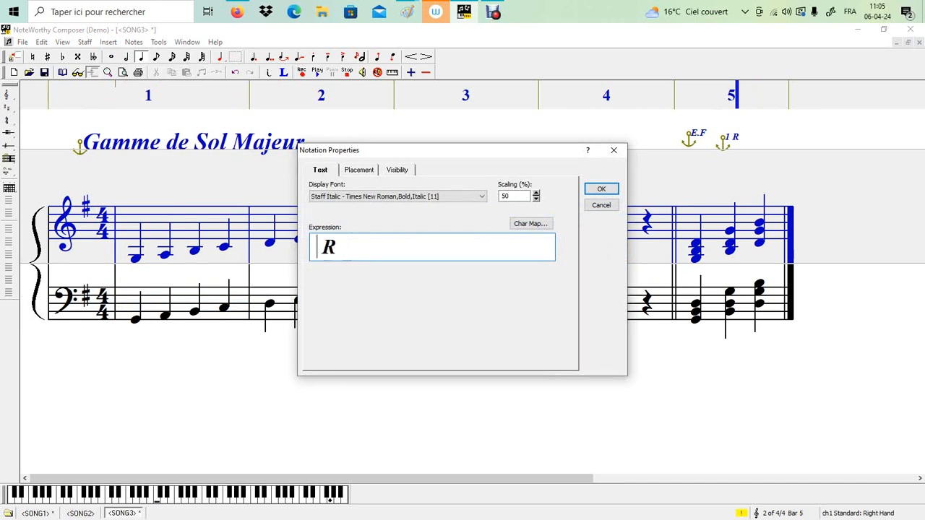
pyautogui.press('Right')
pyautogui.write('5')
pyautogui.press('BackSpace')
pyautogui.write('2')
pyautogui.press('Return')
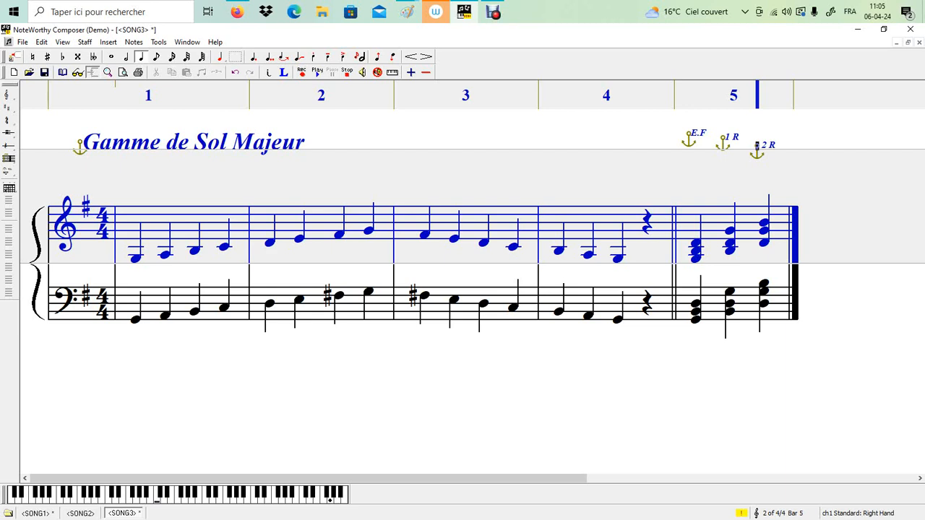
# Insert another "2 R" text at staff position 22 above the upper staff, between the first and second notes of bar 4
pyautogui.rightClick(586, 138)
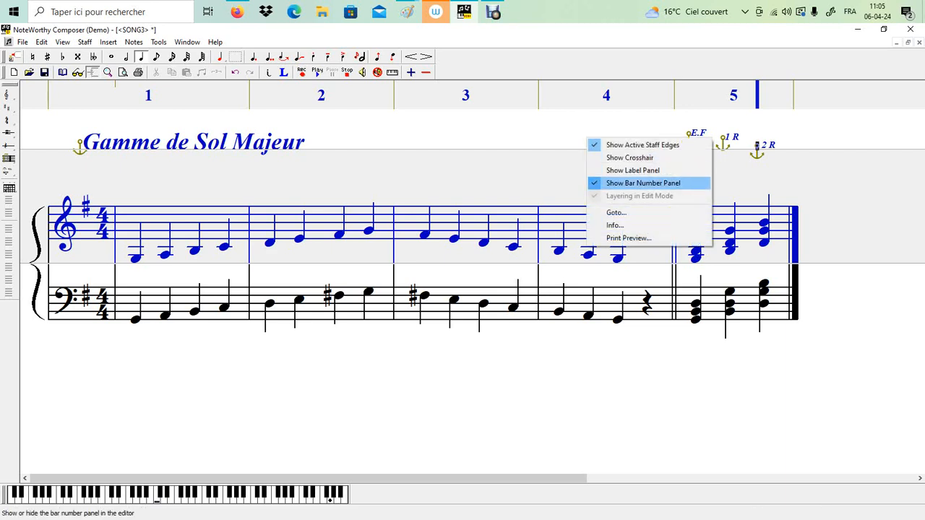
pyautogui.click(566, 133)
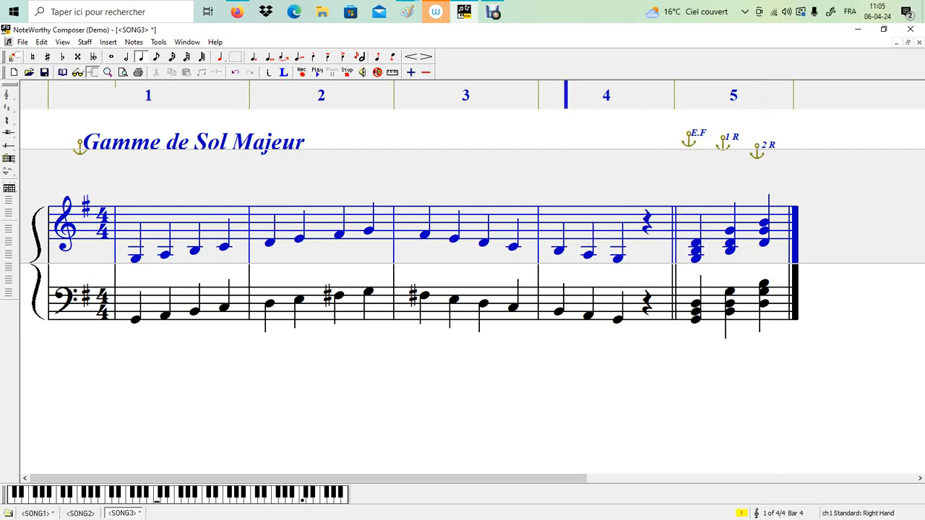
pyautogui.click(108, 42)
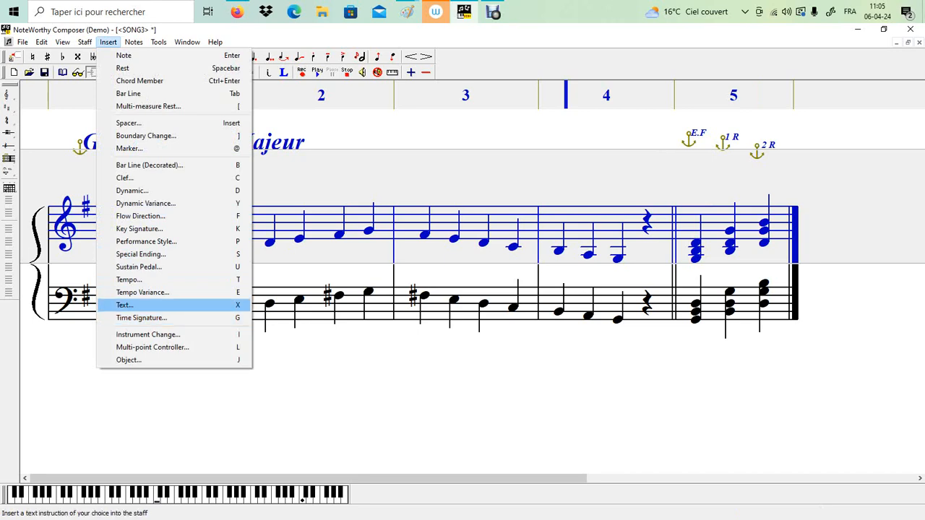
pyautogui.click(124, 305)
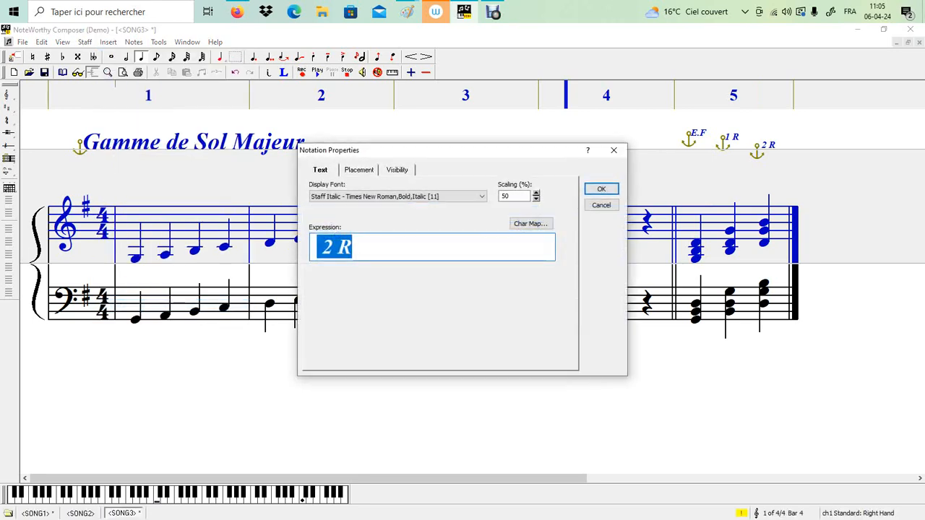
pyautogui.click(358, 170)
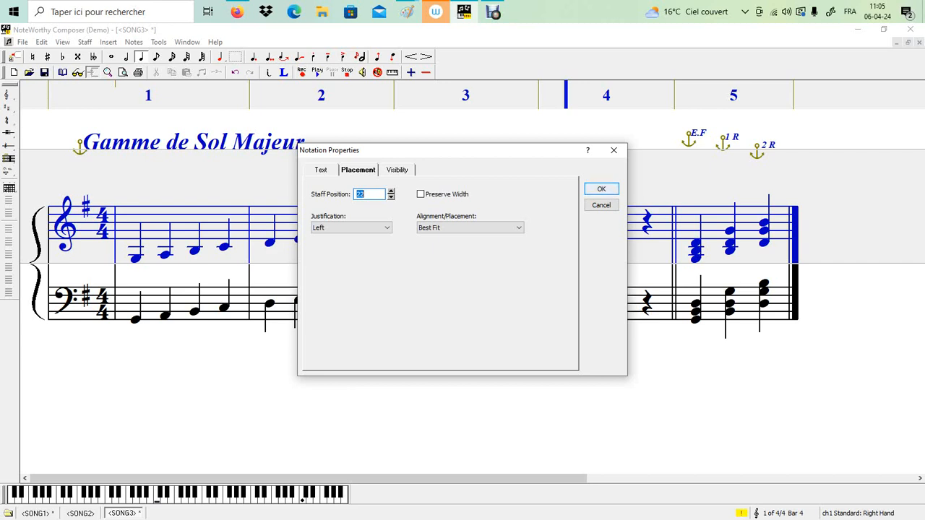
pyautogui.click(602, 188)
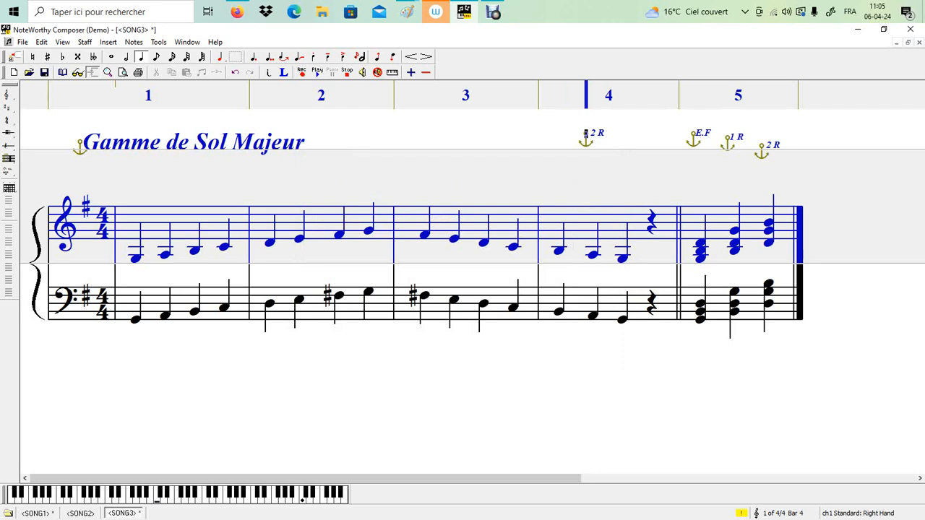
# Play the score from the start of bar 1 to listen to the scale and chords
pyautogui.click(118, 223)
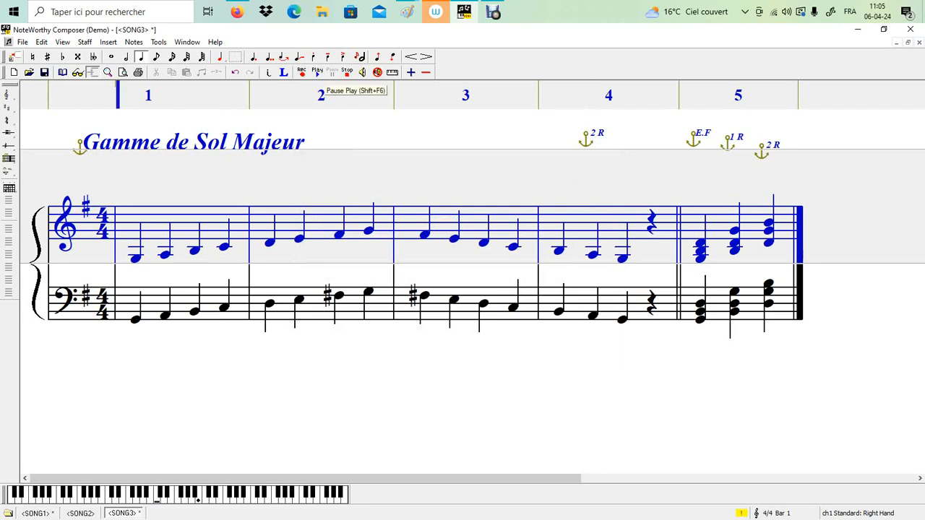
pyautogui.click(317, 72)
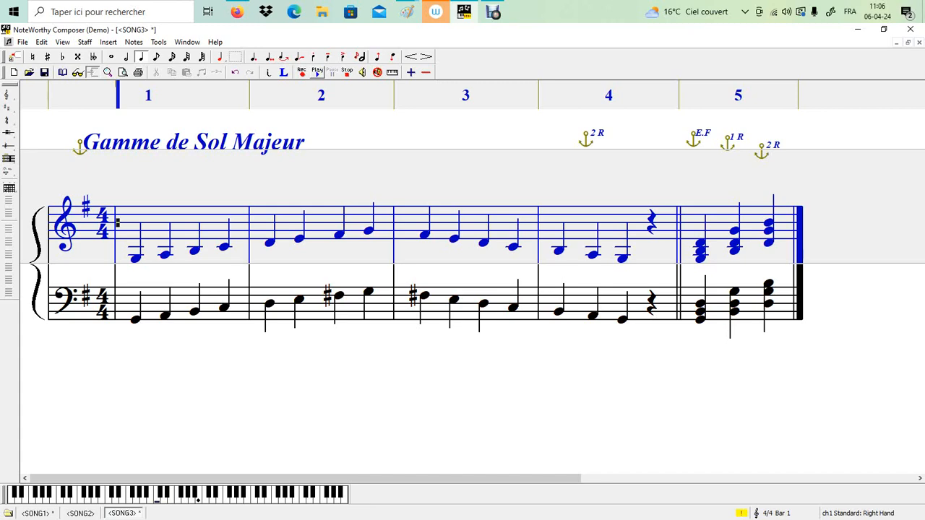
# Switch to Paint and examine the hand-drawn major scale diagram with its whole-tone and half-tone intervals
pyautogui.click(493, 12)
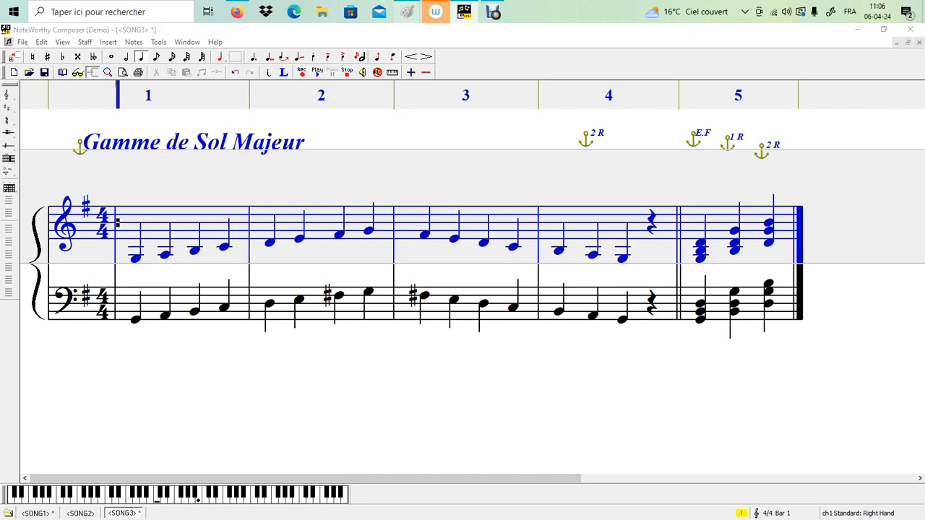
pyautogui.click(408, 11)
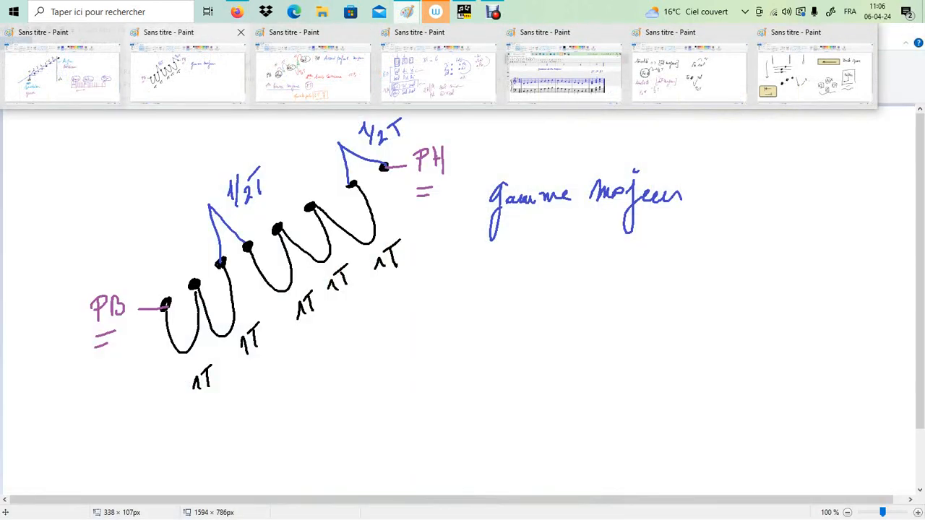
pyautogui.click(453, 78)
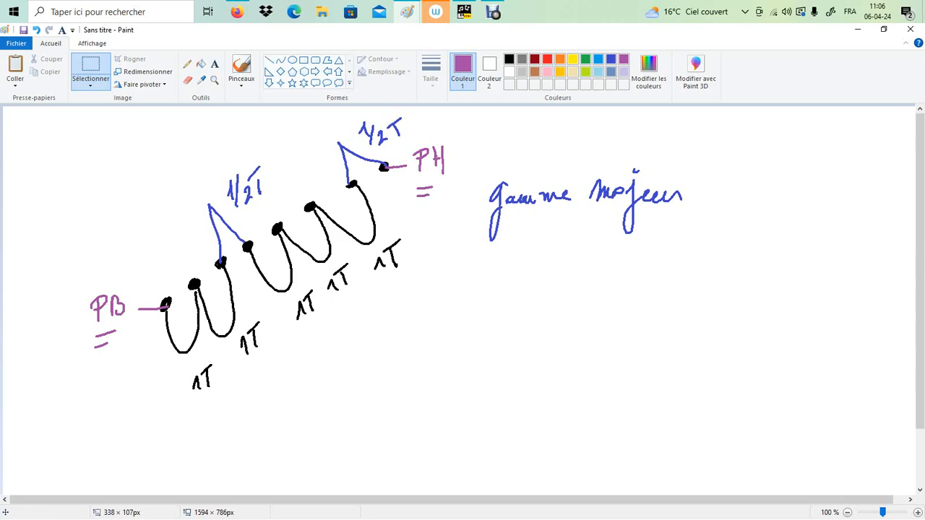
# Switch back to NoteWorthy Composer and play the whole score from bar 1 with all five bars in view
pyautogui.click(464, 11)
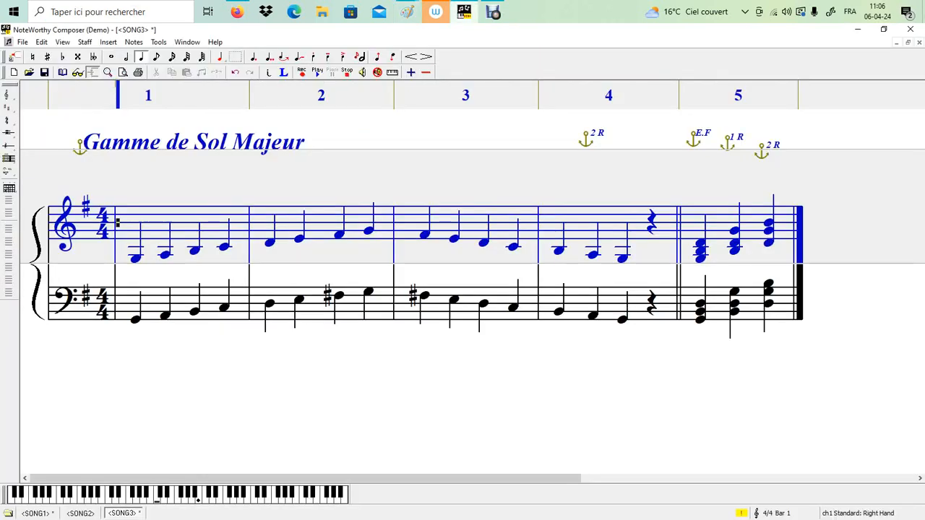
pyautogui.scroll(-2, 463, 275)
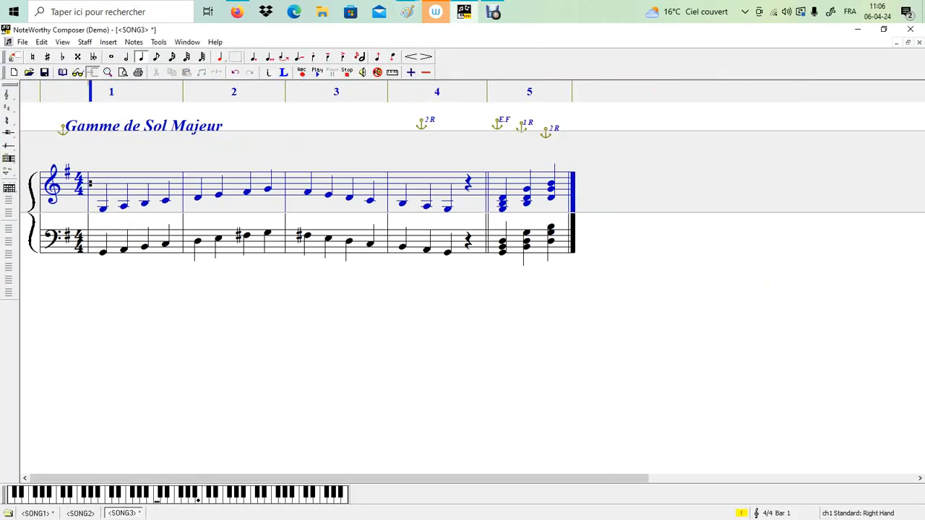
pyautogui.scroll(3, 463, 275)
pyautogui.scroll(1, 463, 274)
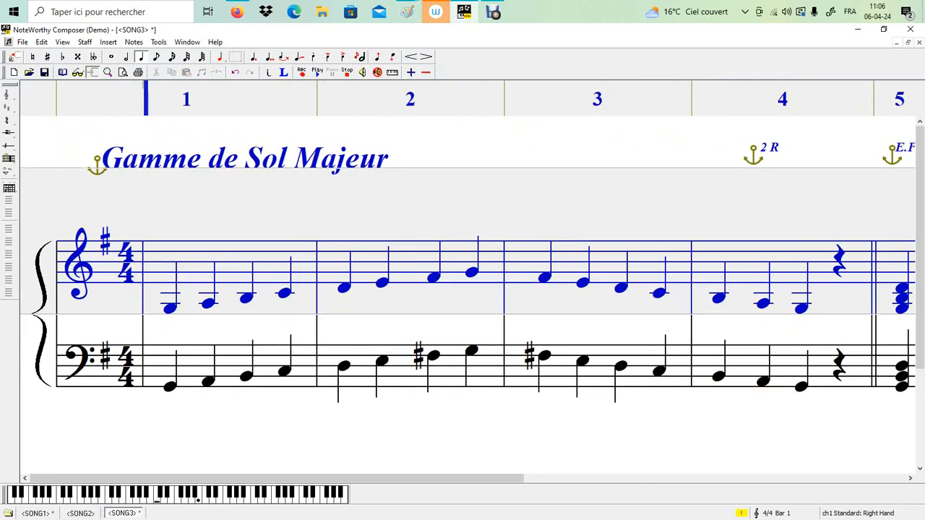
pyautogui.scroll(-4, 463, 275)
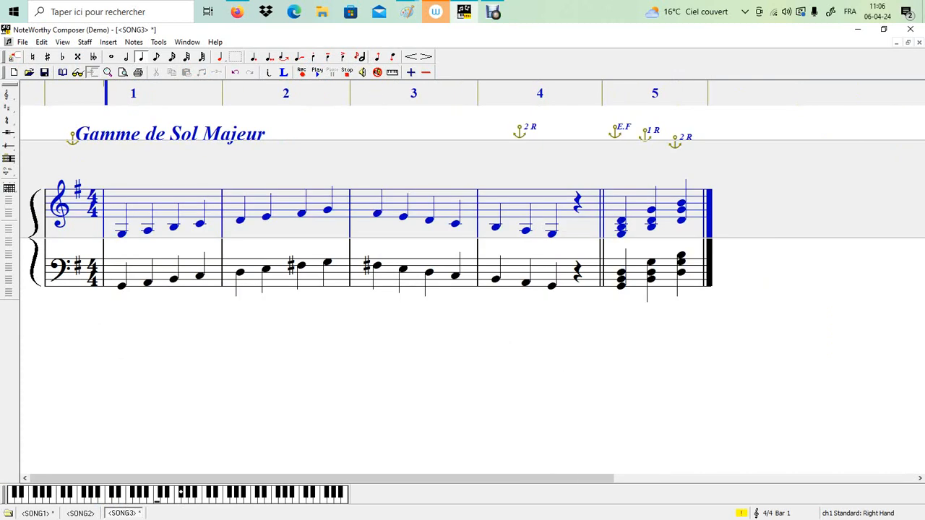
pyautogui.click(318, 73)
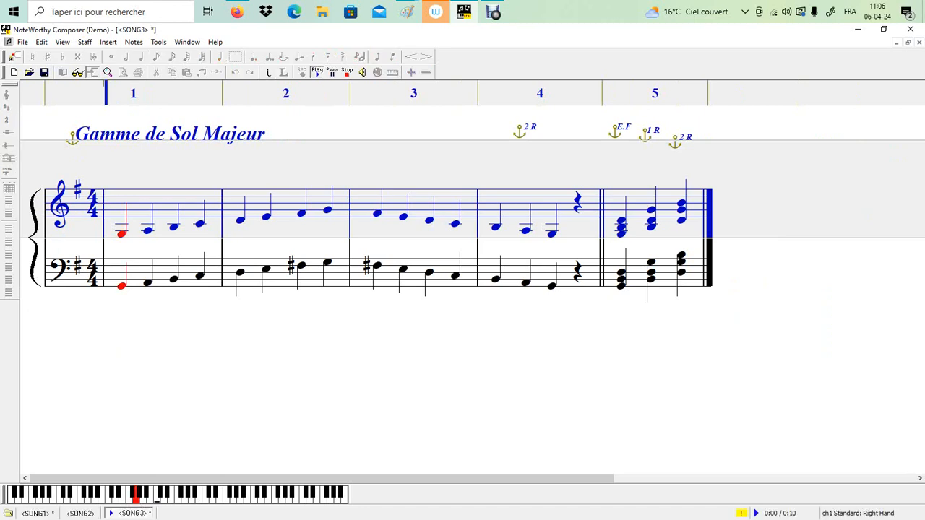